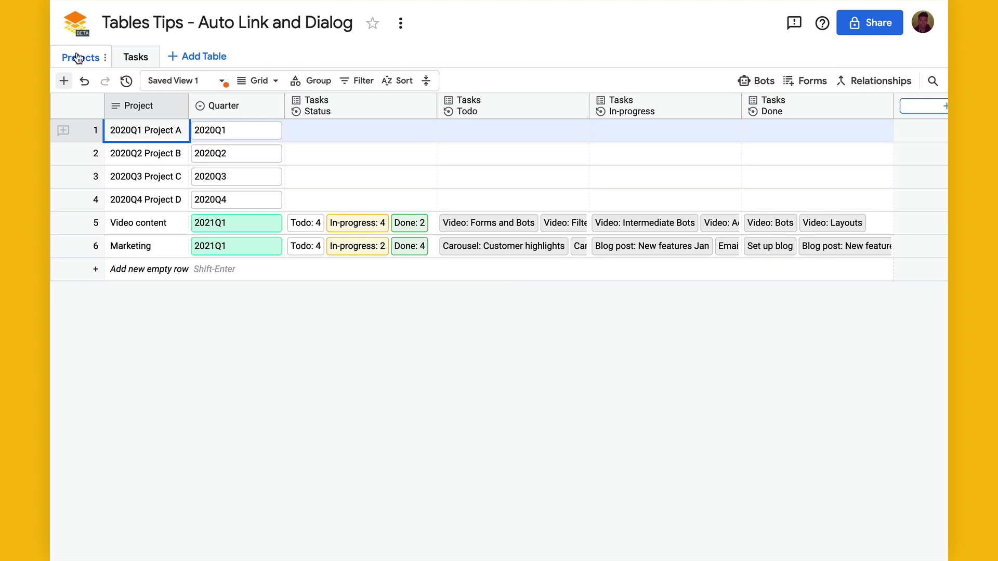
# Add a new Tasks row named 'Paid ads campaign' with status Todo
pyautogui.click(138, 58)
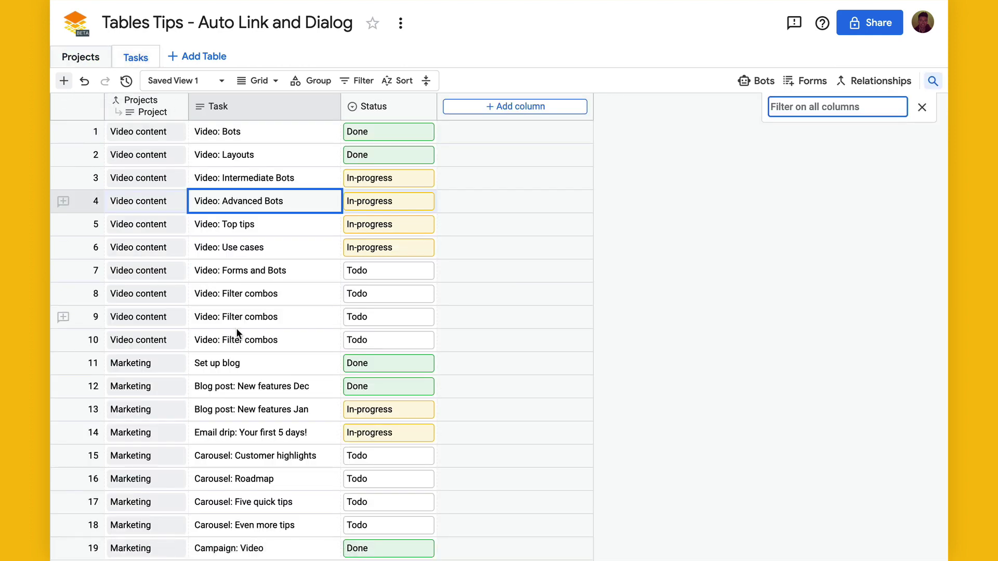
pyautogui.scroll(-3, 156, 447)
pyautogui.click(198, 435)
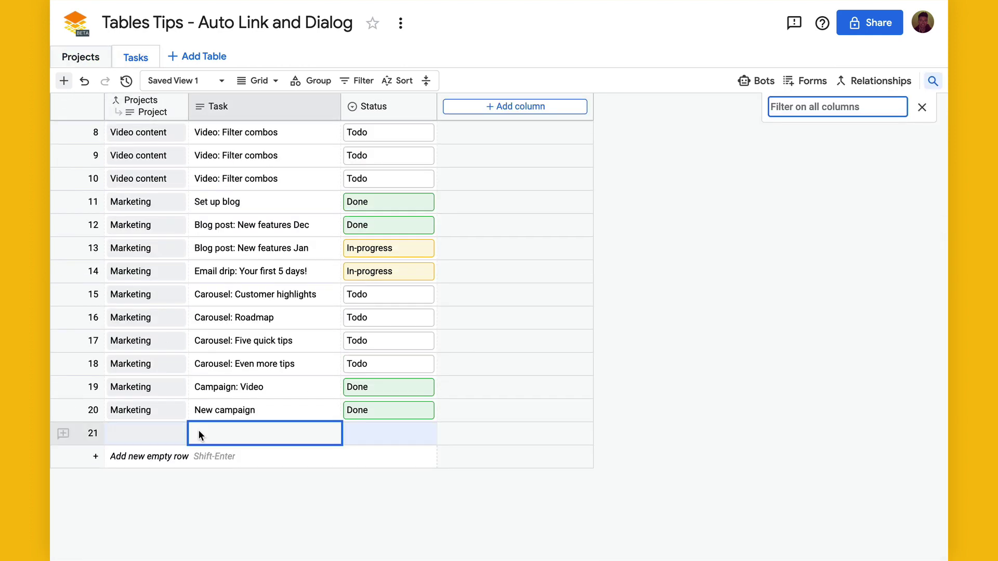
pyautogui.doubleClick(200, 434)
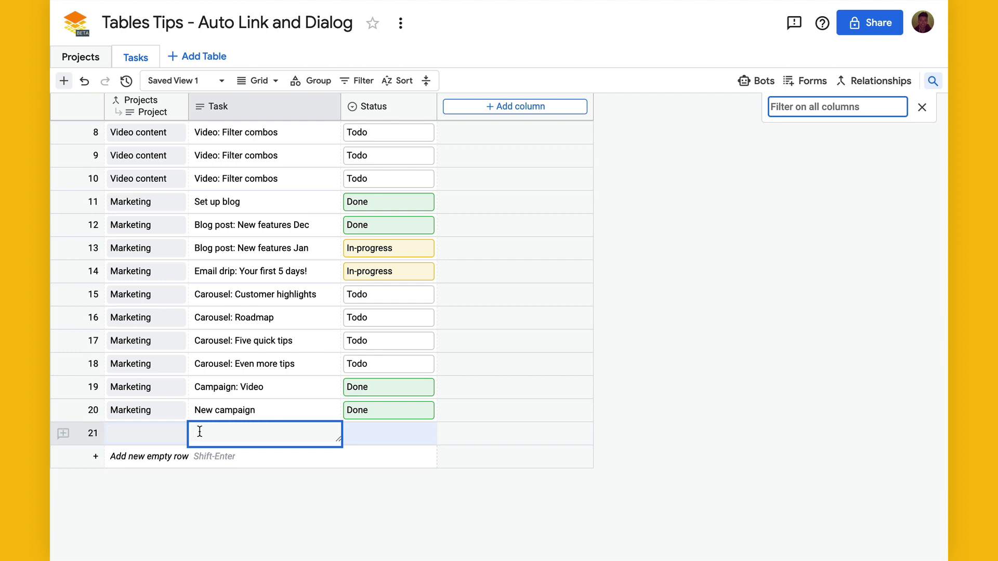
pyautogui.click(376, 431)
pyautogui.click(377, 434)
pyautogui.click(359, 318)
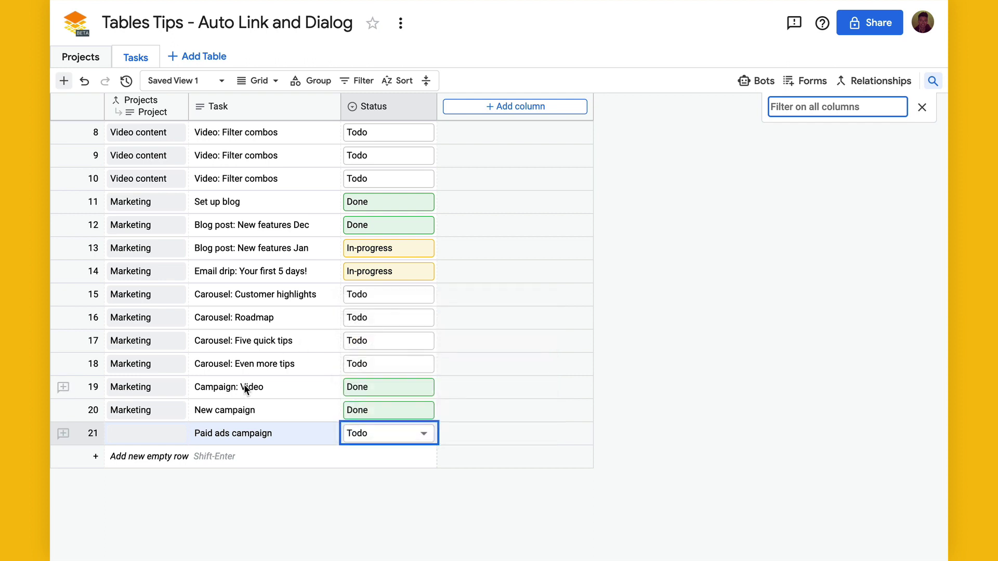
pyautogui.click(244, 386)
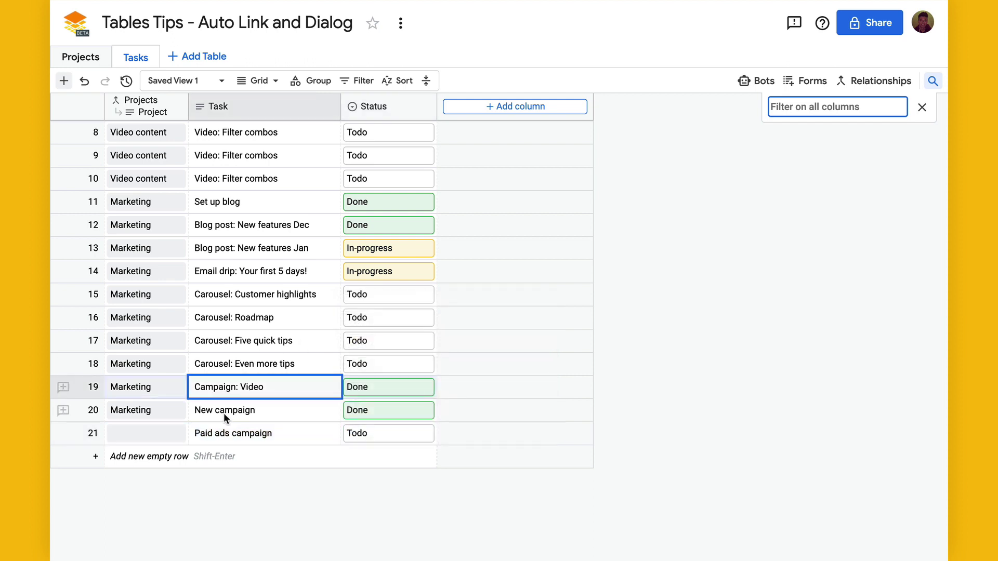
# Check the new task's project options, then return to the Projects table
pyautogui.click(167, 430)
pyautogui.click(164, 429)
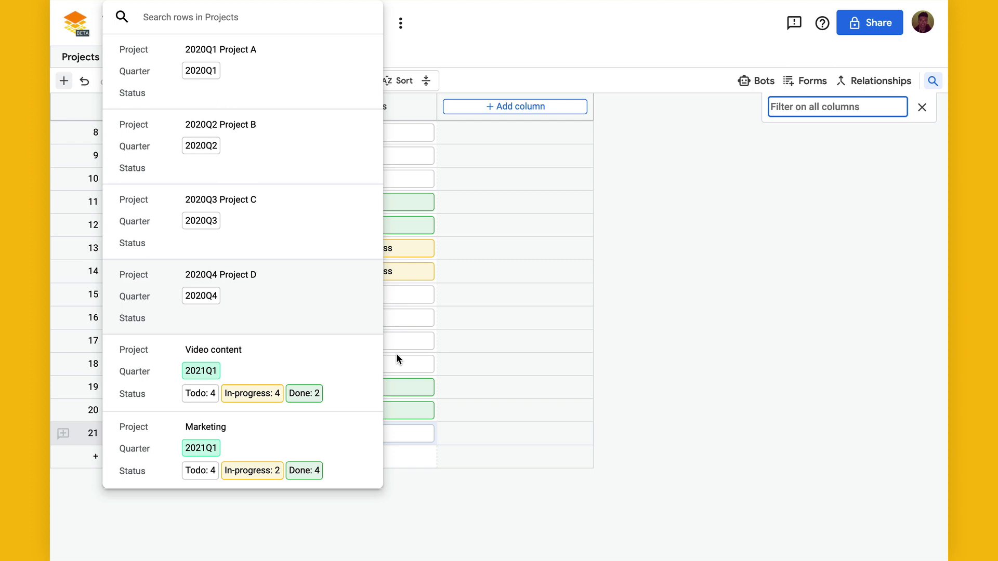
pyautogui.click(79, 57)
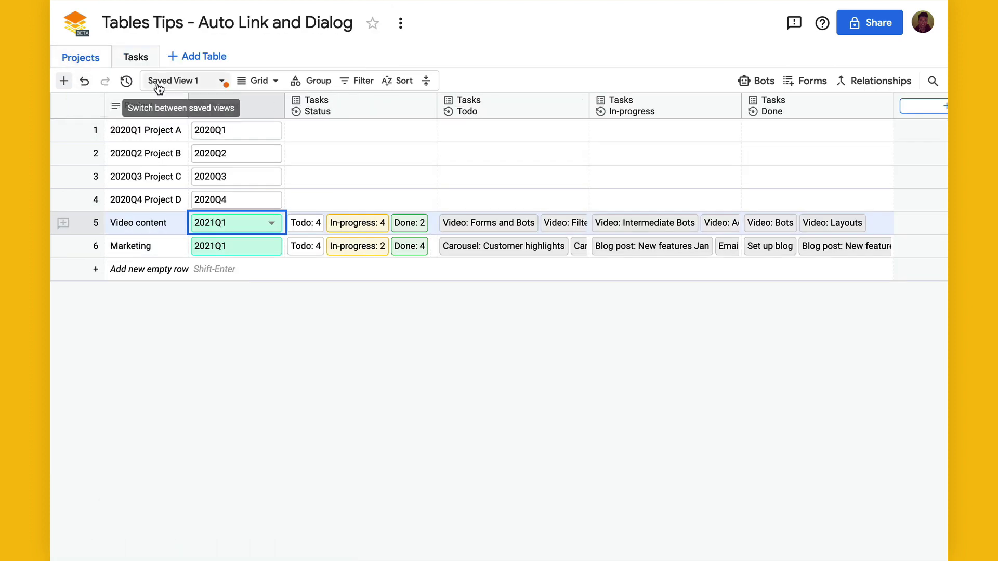
# Filter the Projects table to show only Quarter 2021Q1 projects
pyautogui.click(359, 83)
pyautogui.click(86, 111)
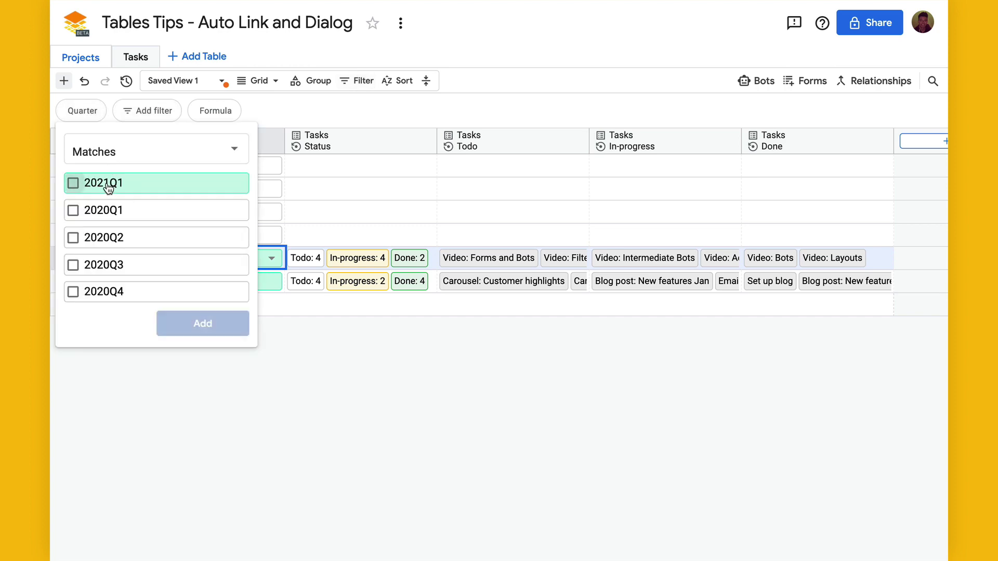
pyautogui.click(99, 183)
pyautogui.click(206, 325)
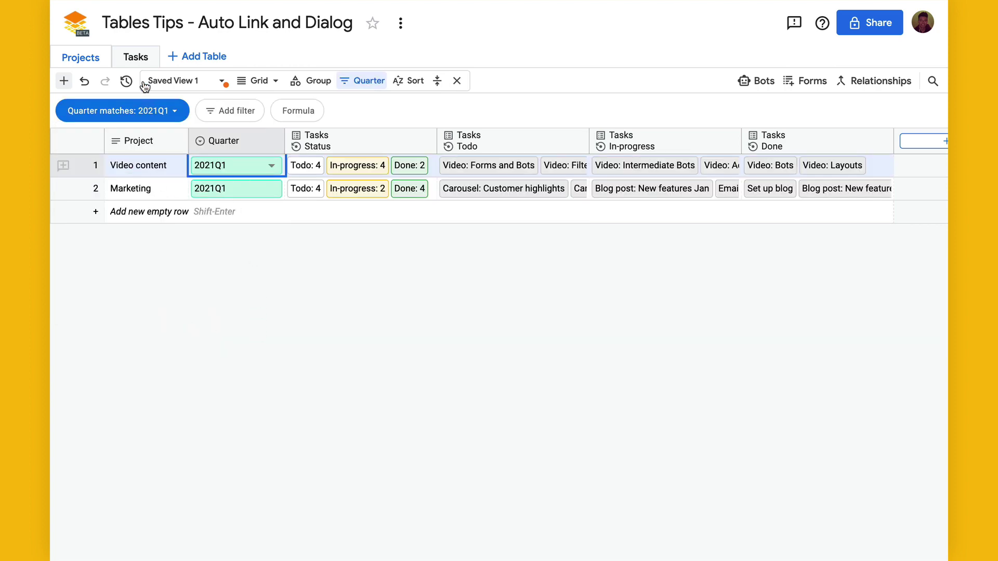
# In the Tasks table, review Paid ads campaign's project picker without choosing a project
pyautogui.click(137, 58)
pyautogui.scroll(-5, 225, 364)
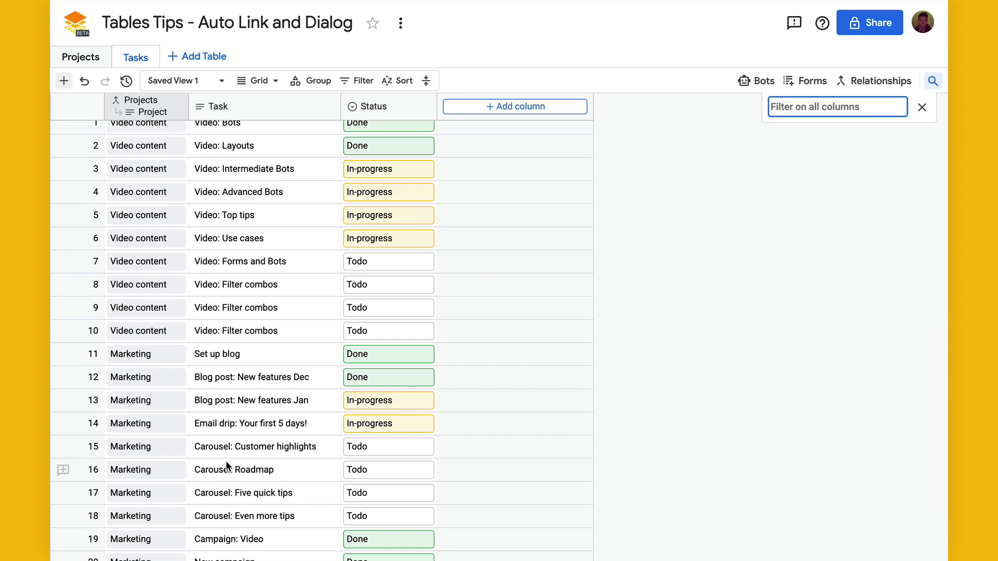
pyautogui.click(140, 411)
pyautogui.click(141, 414)
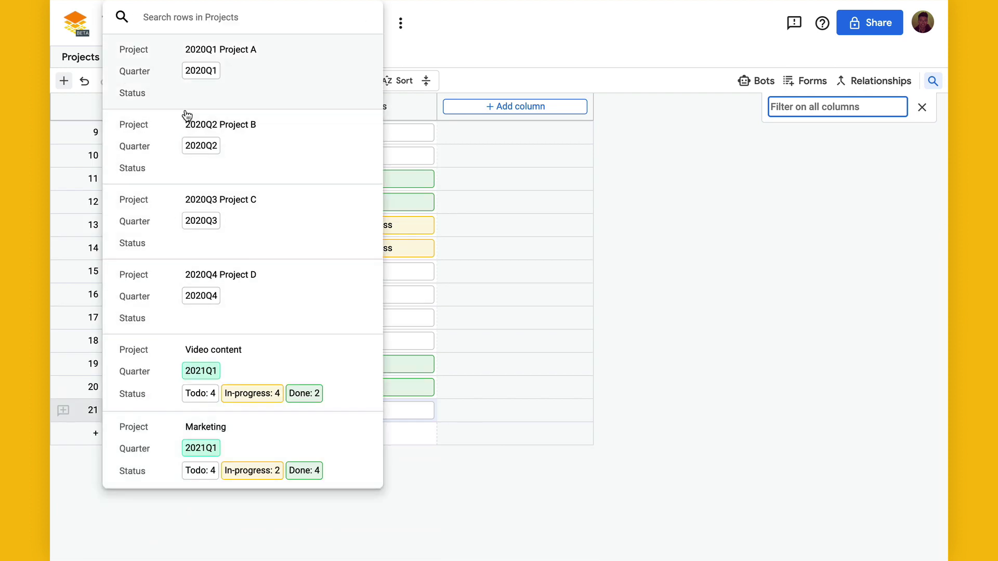
pyautogui.click(436, 323)
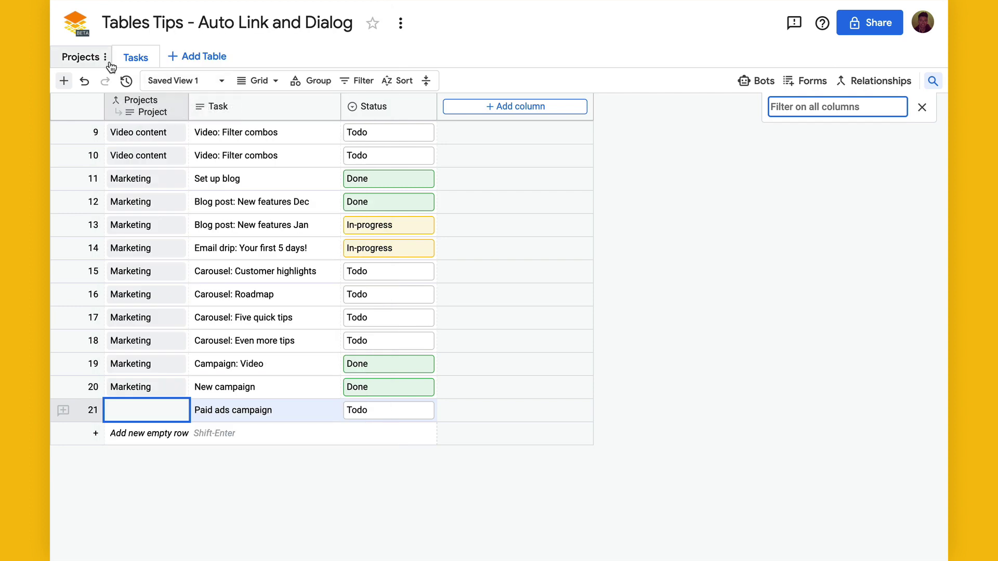
# Add a Quarter matches 2021Q1 filter to the Tasks table's Projects relationship and save
pyautogui.click(922, 108)
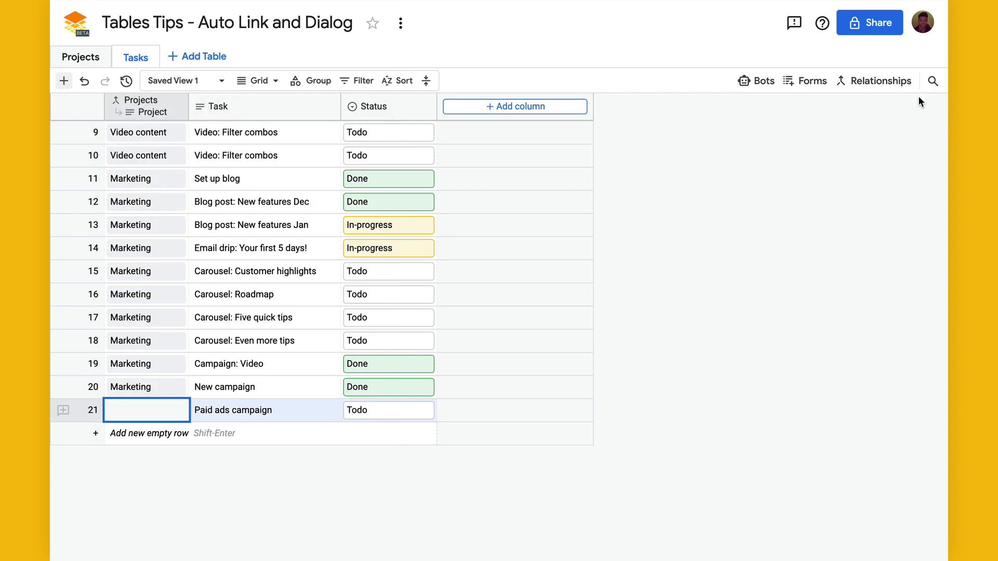
pyautogui.click(861, 82)
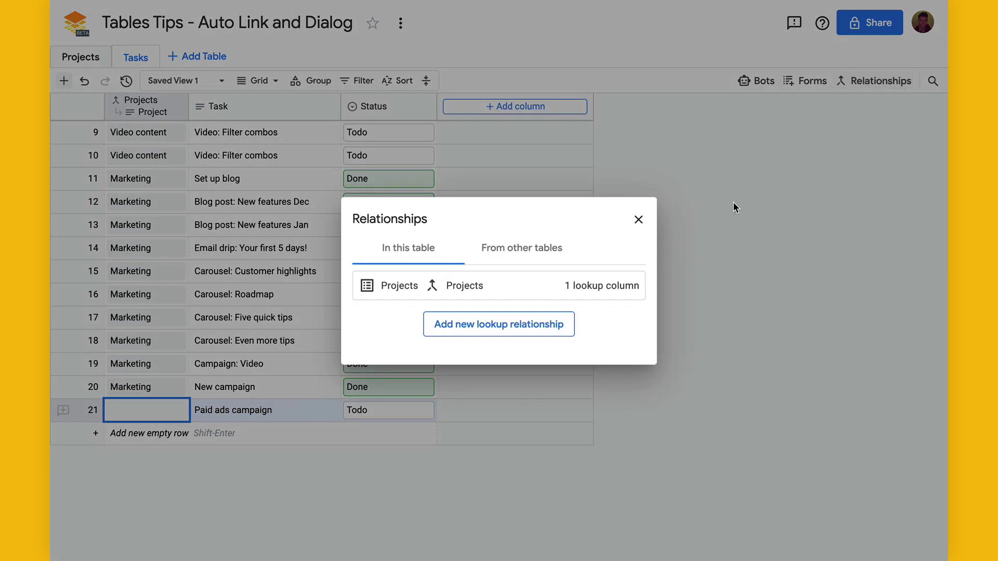
pyautogui.click(398, 297)
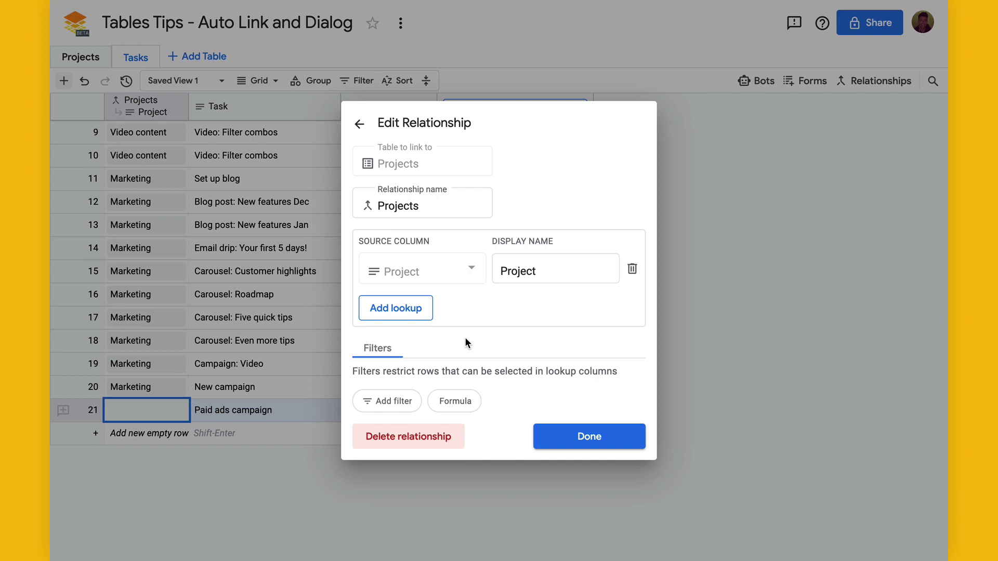
pyautogui.click(407, 406)
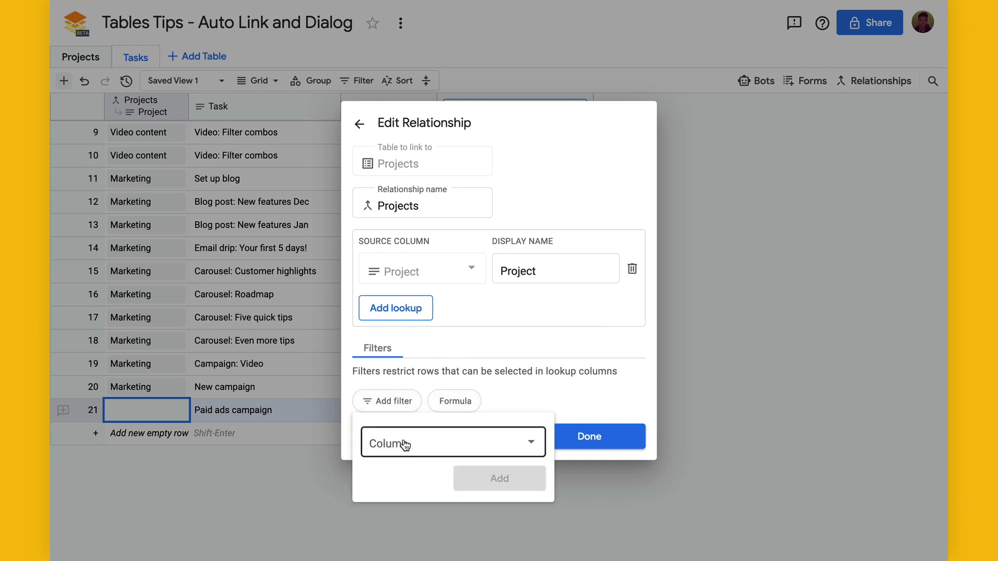
pyautogui.click(404, 445)
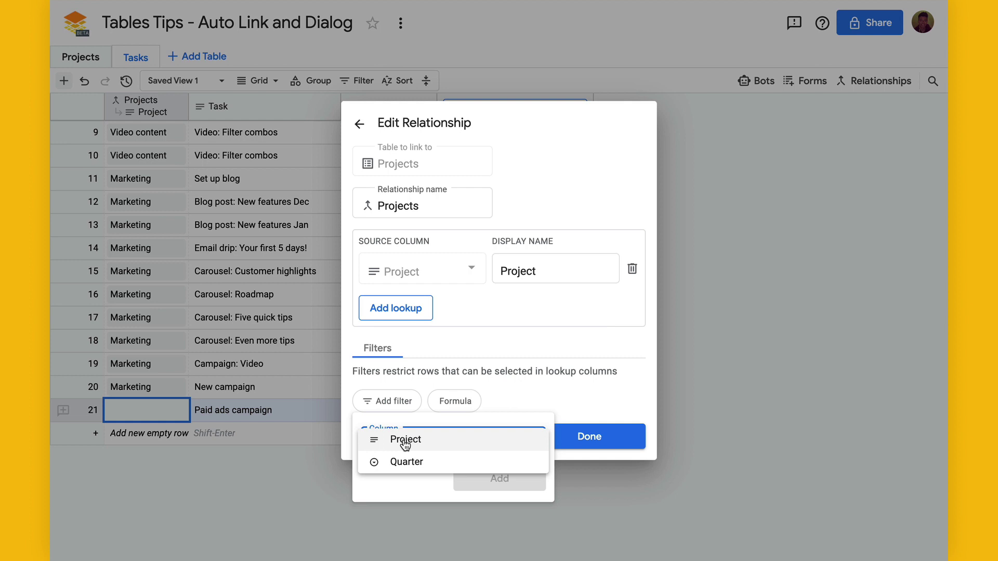
pyautogui.click(420, 463)
pyautogui.click(370, 398)
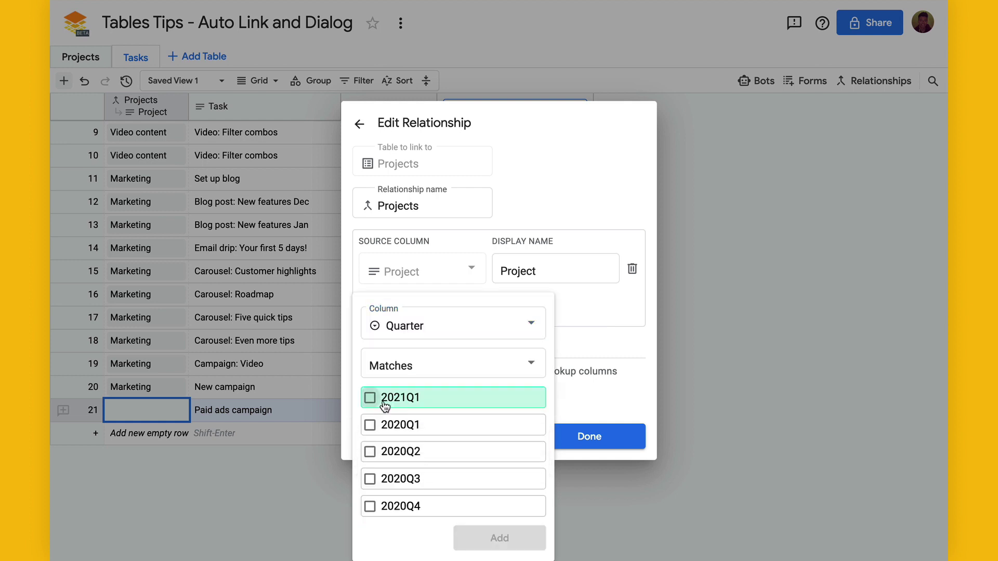
pyautogui.click(472, 536)
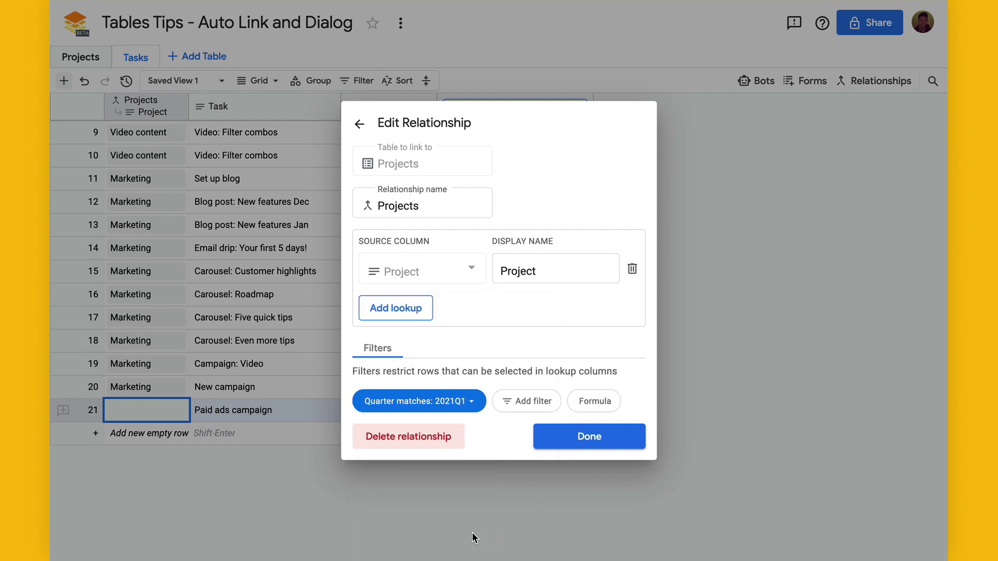
pyautogui.click(584, 441)
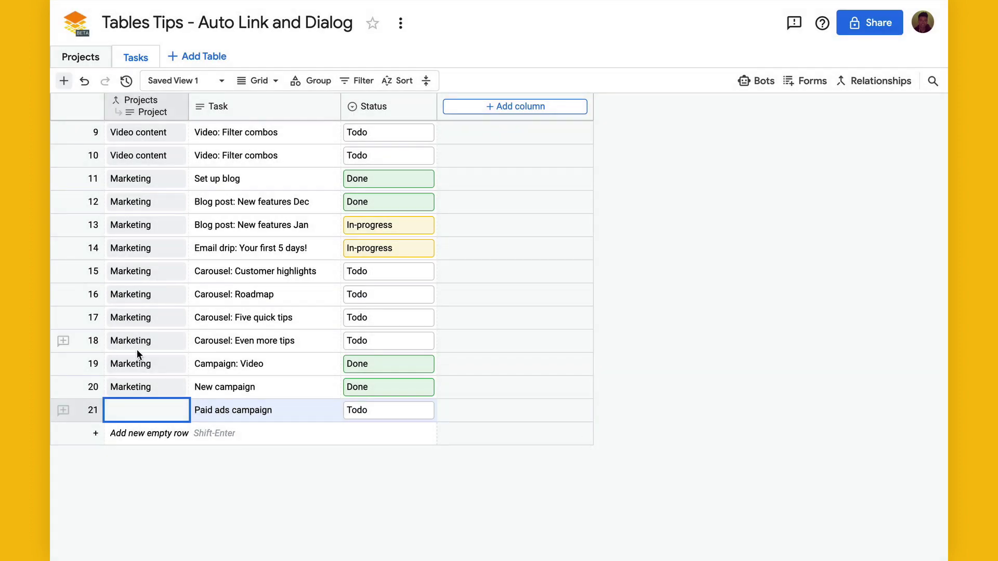
# Set Paid ads campaign's Projects cell to Marketing
pyautogui.click(154, 405)
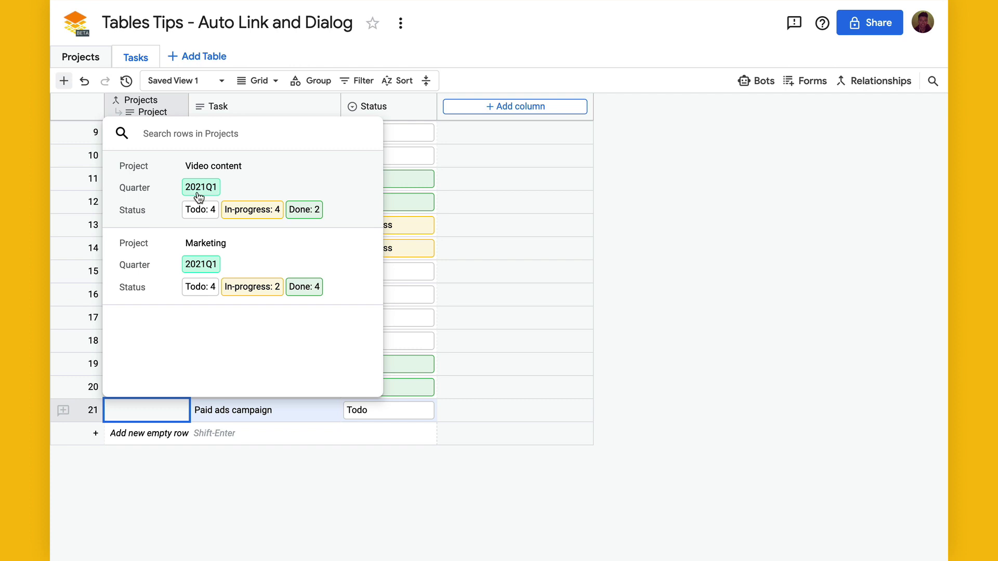
pyautogui.click(192, 245)
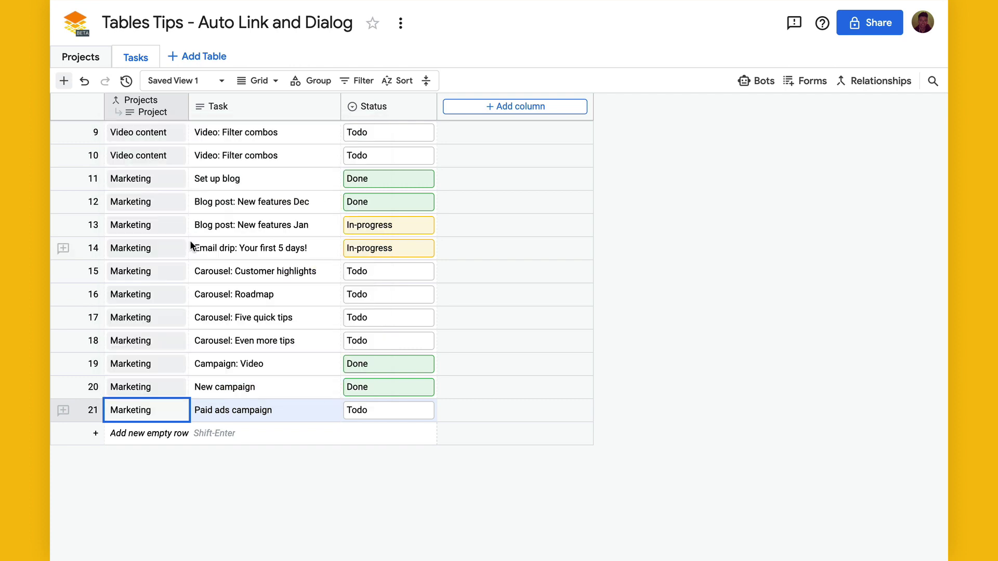
pyautogui.click(286, 386)
pyautogui.scroll(4, 205, 124)
# Create a form named 'Sample form' with title 'Sample', expand its Projects field, and save it
pyautogui.click(801, 84)
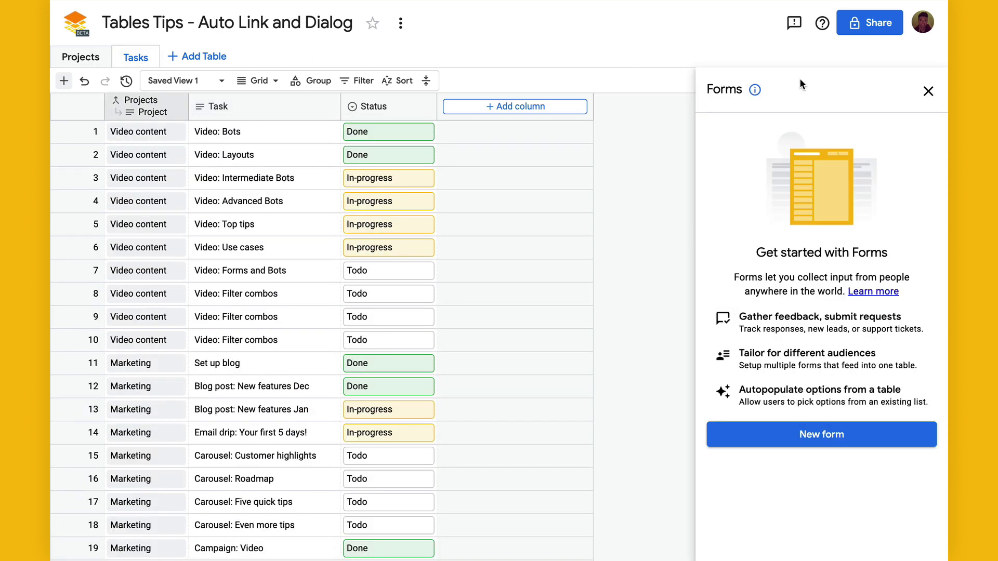
pyautogui.click(794, 436)
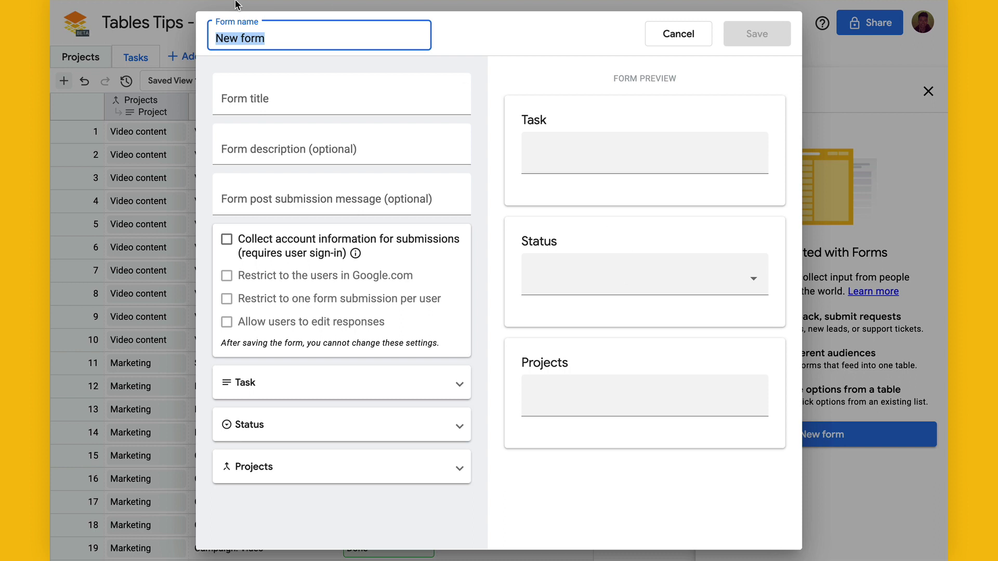
pyautogui.write('Sample form')
pyautogui.press('Tab')
pyautogui.write('Sample')
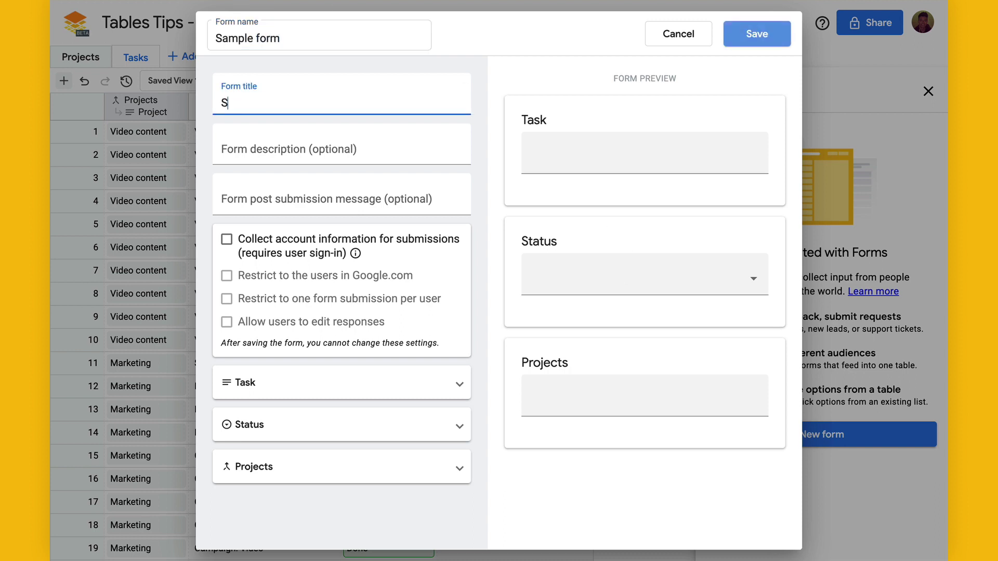
pyautogui.press('Tab')
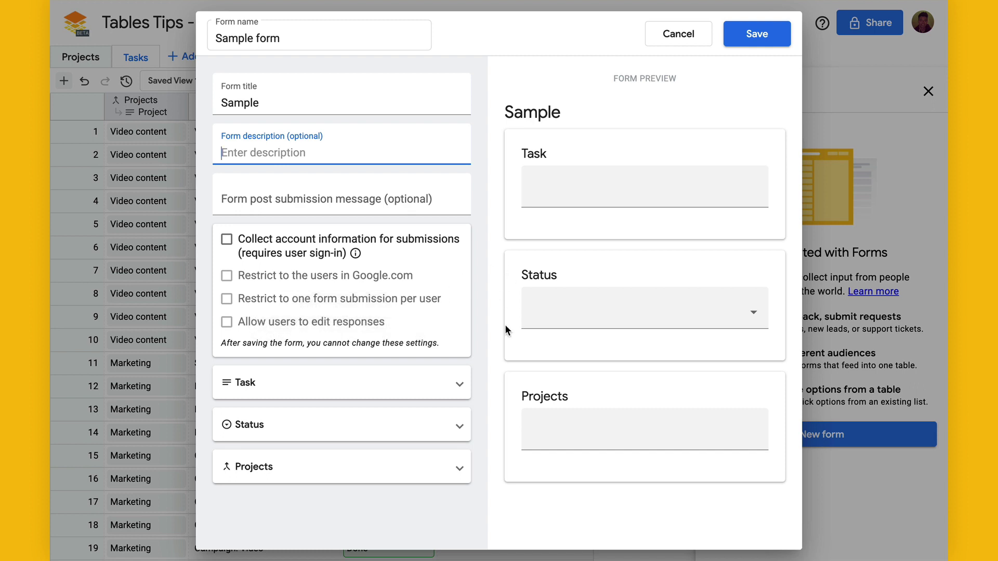
pyautogui.click(362, 467)
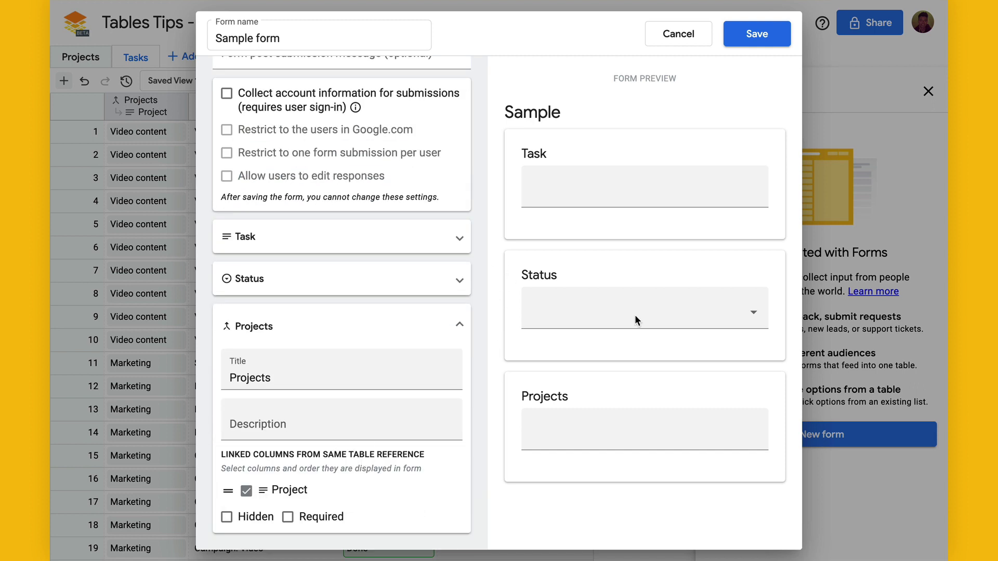
pyautogui.click(751, 35)
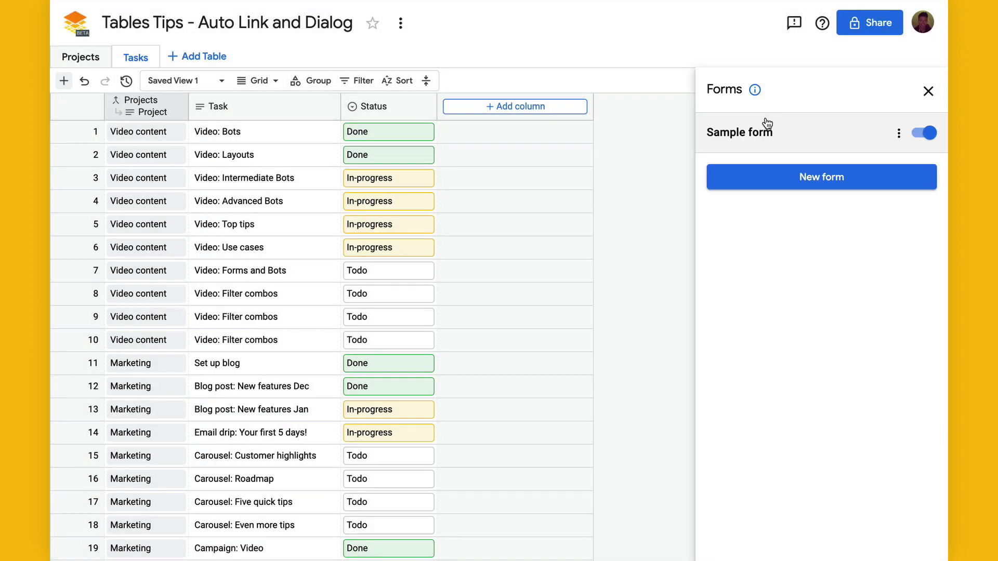
# Open the live Sample form and view the options in its Projects field
pyautogui.click(777, 134)
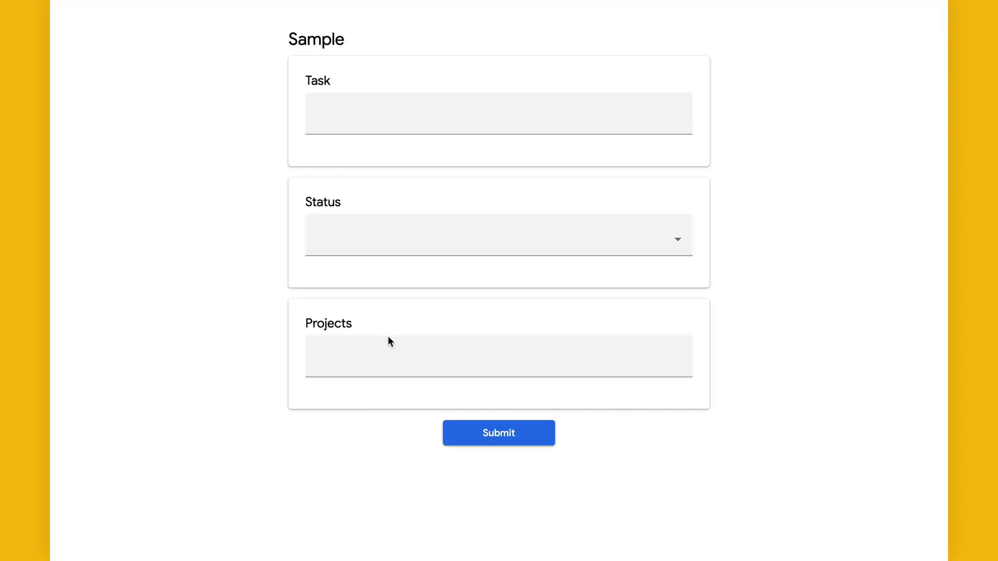
pyautogui.click(358, 356)
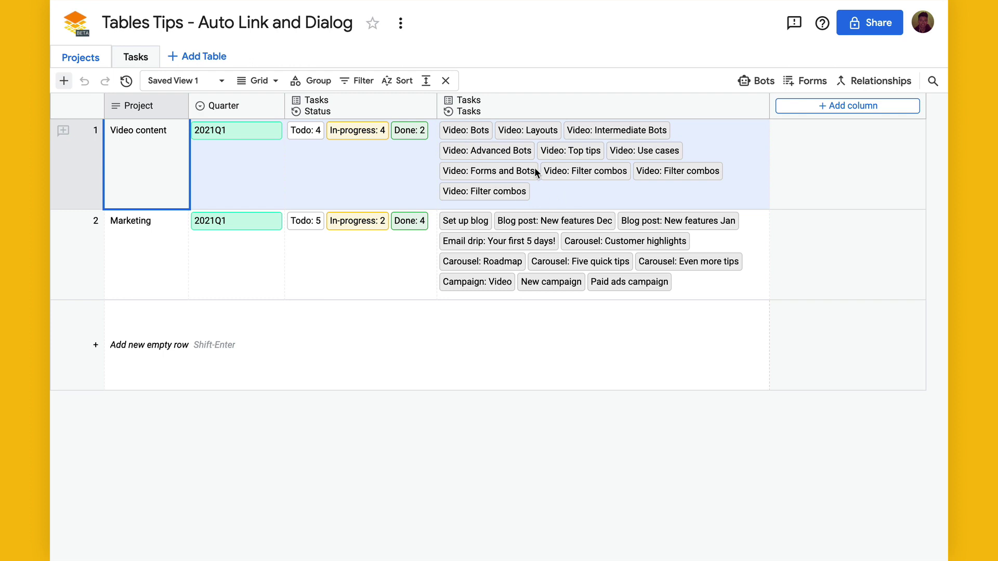
# Go to the Tasks table after reviewing Marketing's Todo: 5 in Projects
pyautogui.click(135, 57)
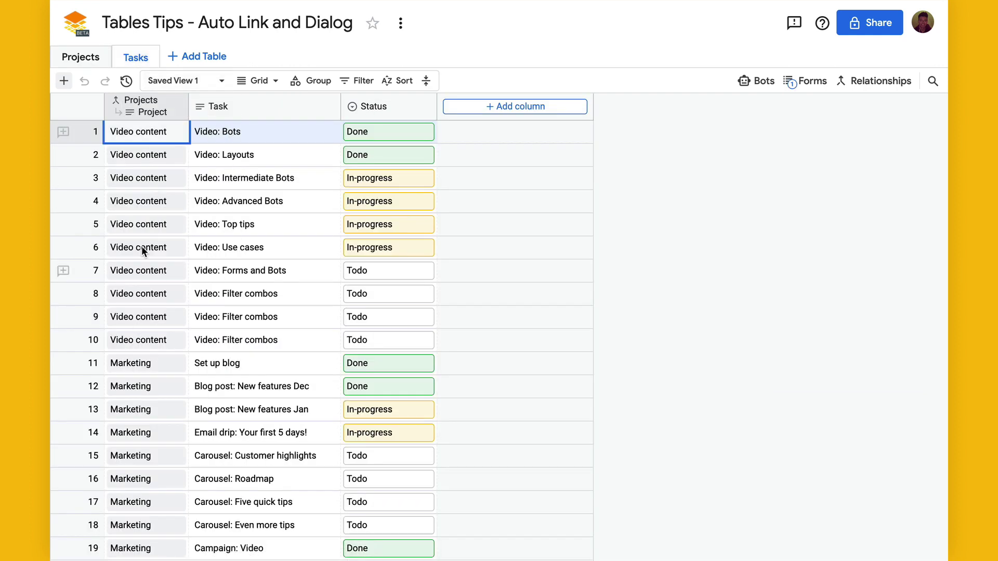
# Return to the Projects table and select Video content's Tasks cell
pyautogui.click(85, 58)
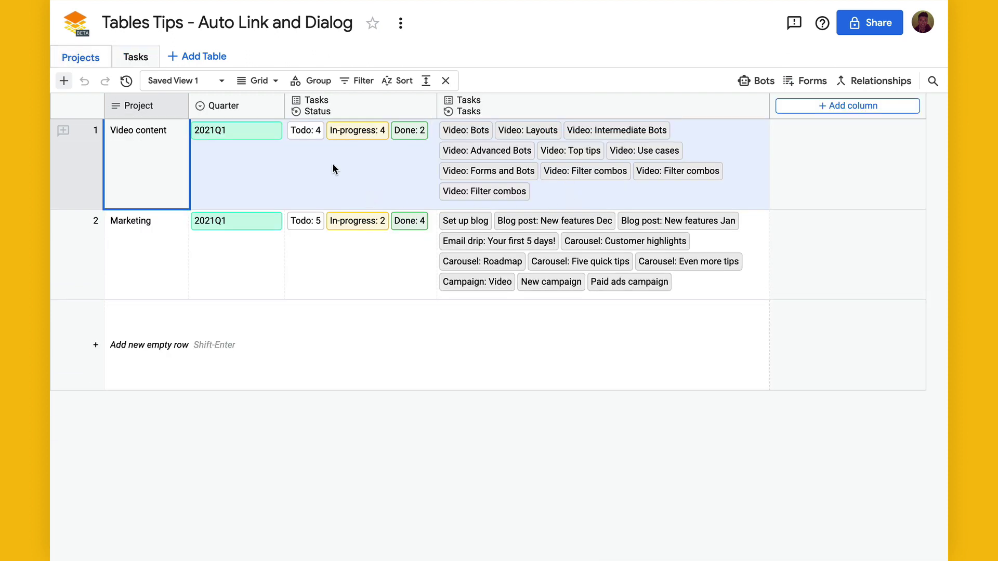
pyautogui.click(538, 161)
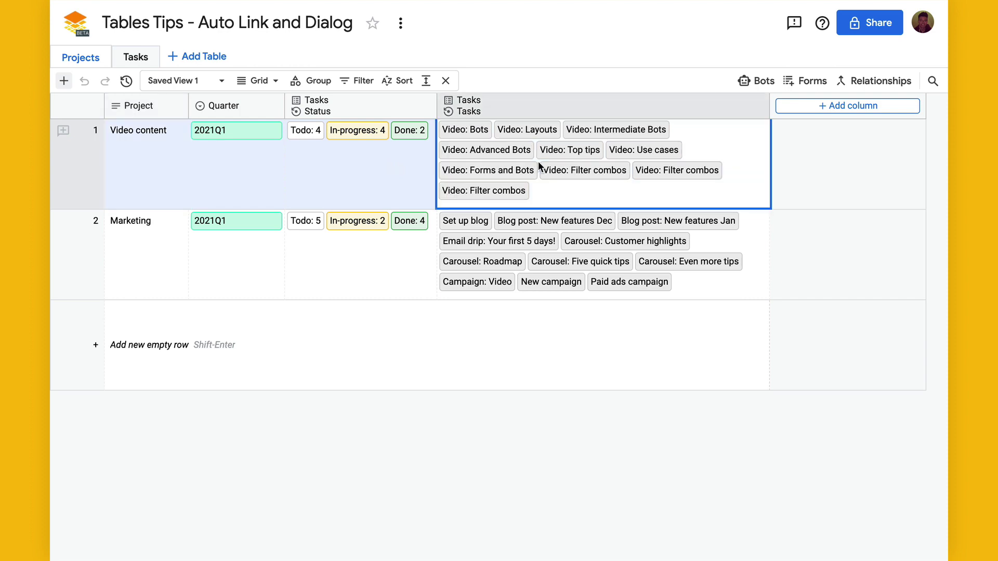
# Add a Status matches Done filter to the Tasks-to-Projects relationship summary and save
pyautogui.click(864, 84)
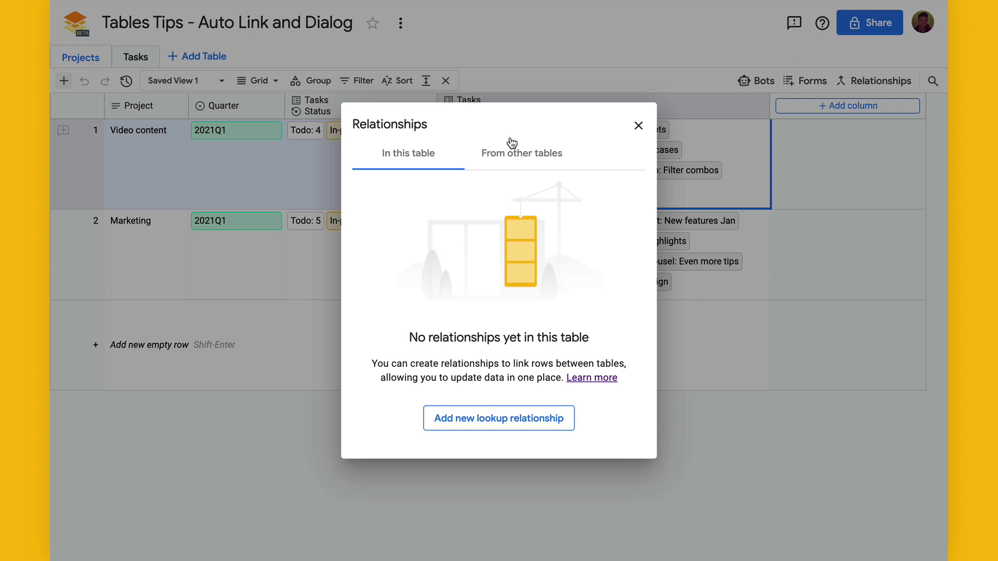
pyautogui.click(514, 158)
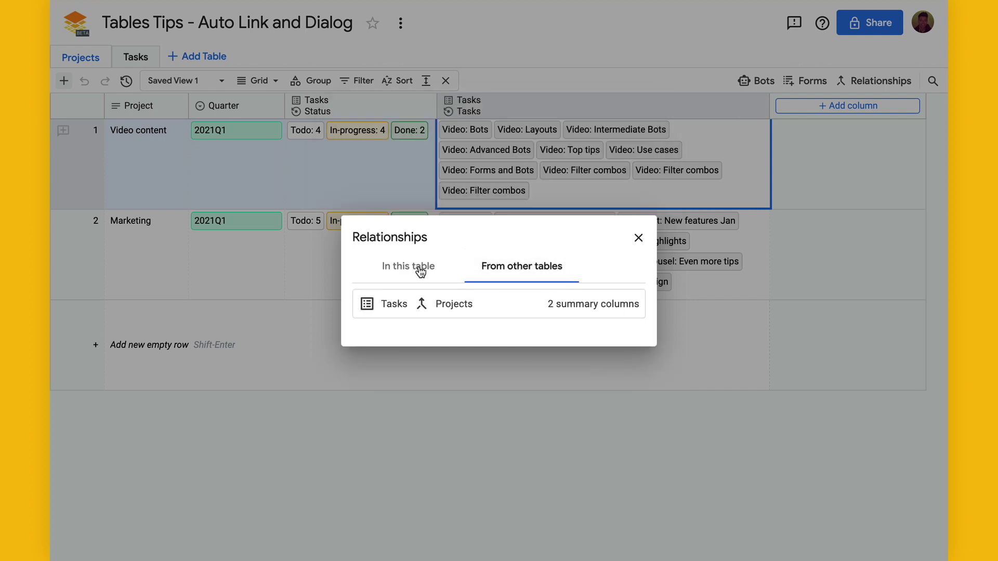
pyautogui.click(467, 308)
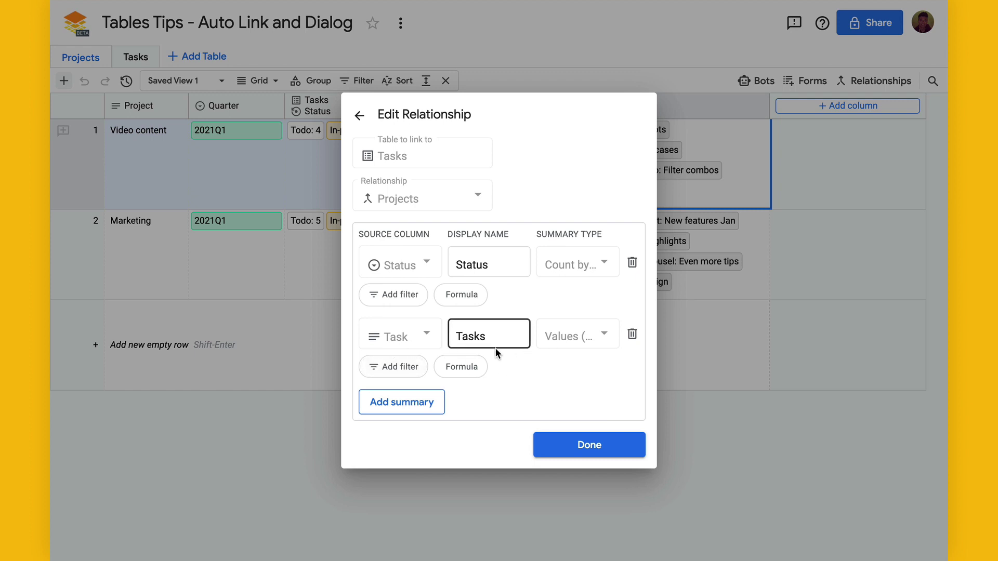
pyautogui.click(397, 371)
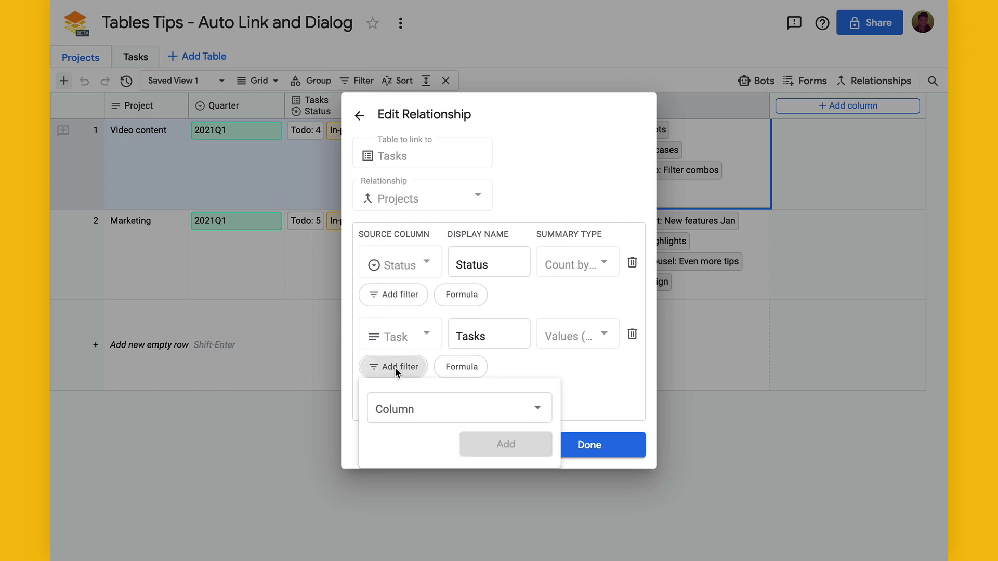
pyautogui.click(425, 413)
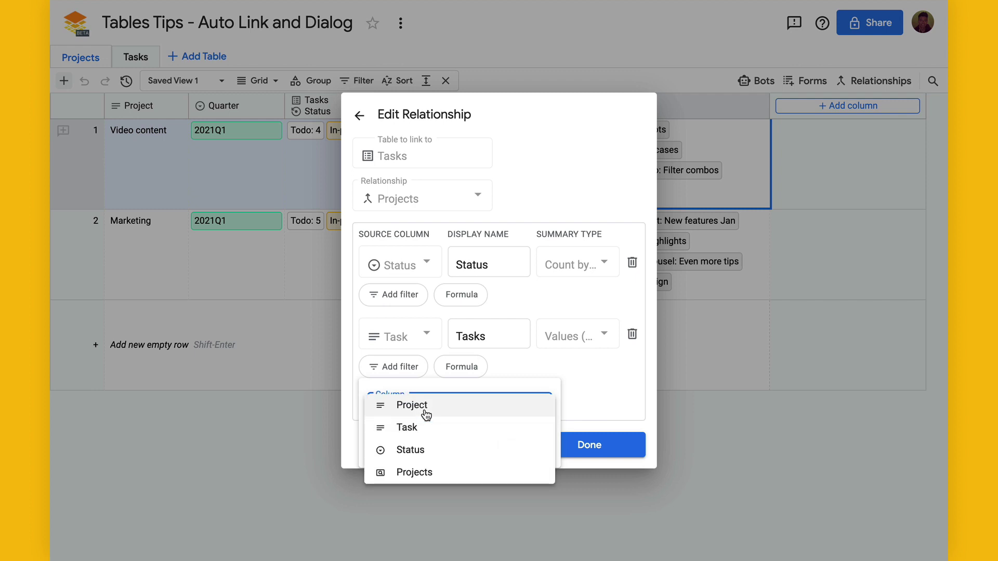
pyautogui.click(425, 452)
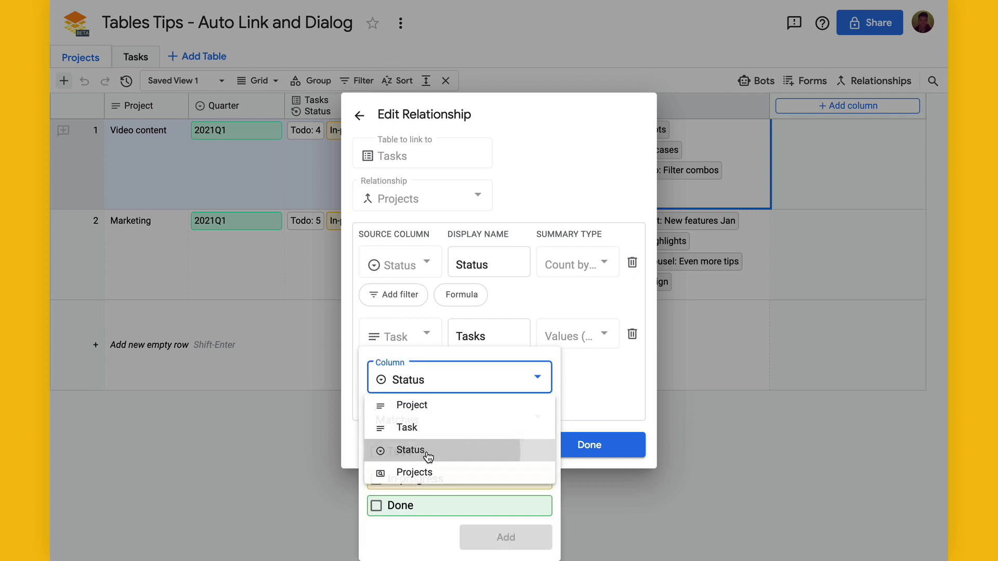
pyautogui.click(414, 507)
pyautogui.click(506, 541)
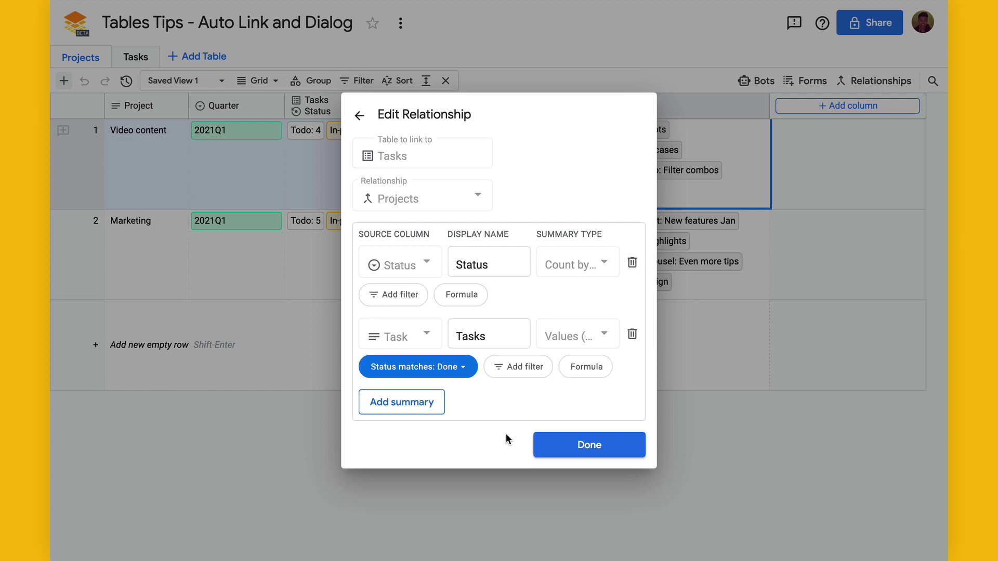
pyautogui.click(559, 447)
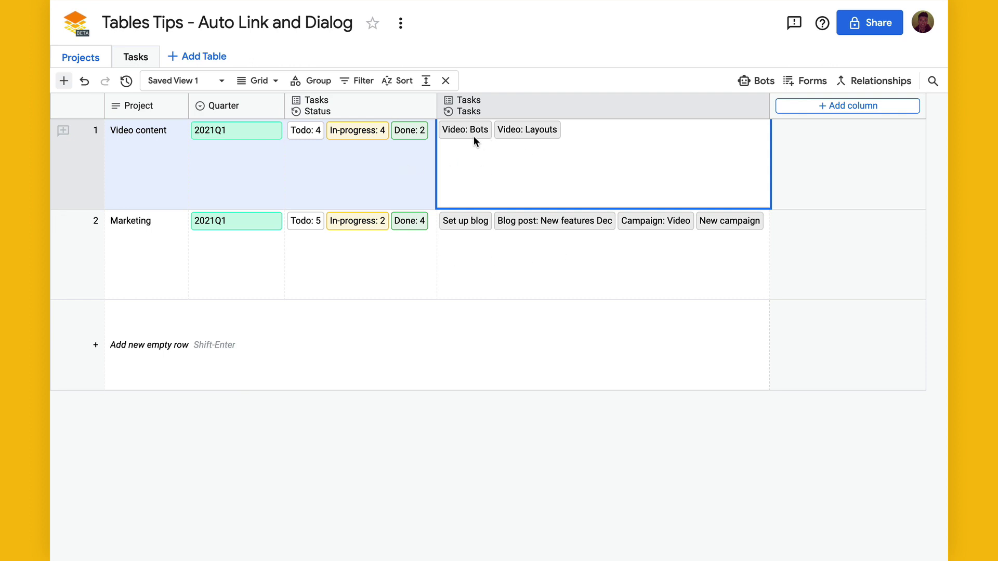
# Check task statuses in Tasks, then open Relationships for the Projects table
pyautogui.click(134, 62)
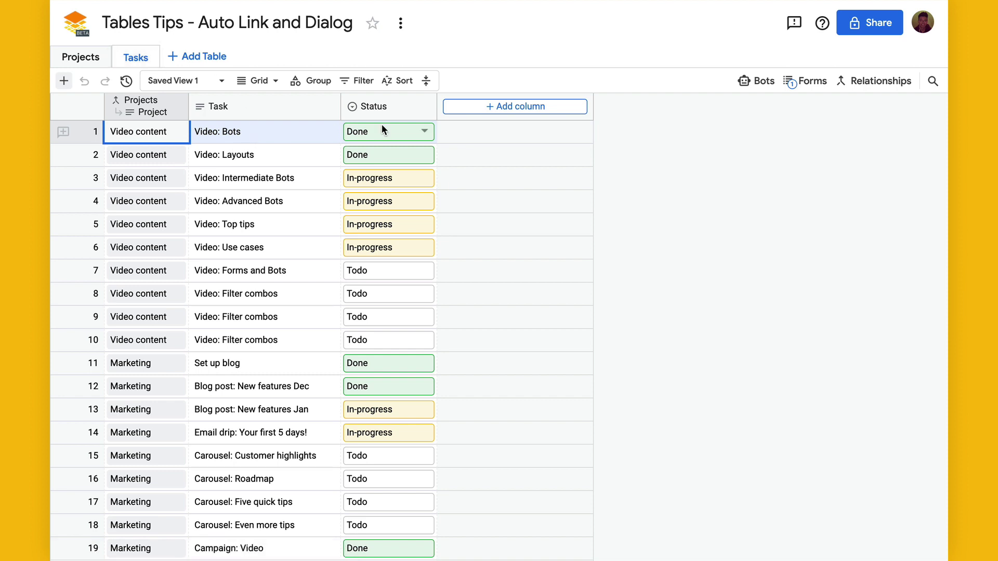
pyautogui.click(82, 58)
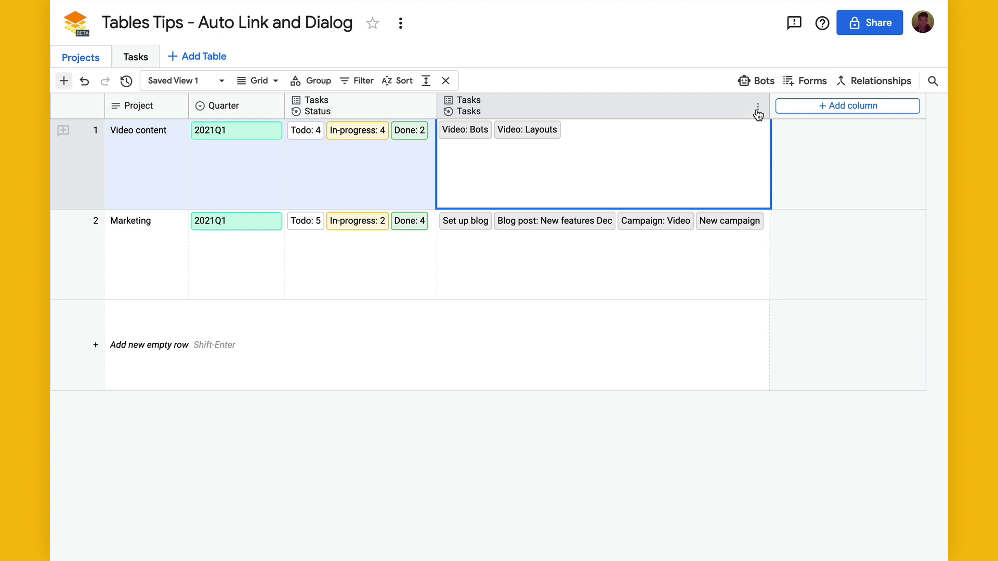
pyautogui.click(862, 81)
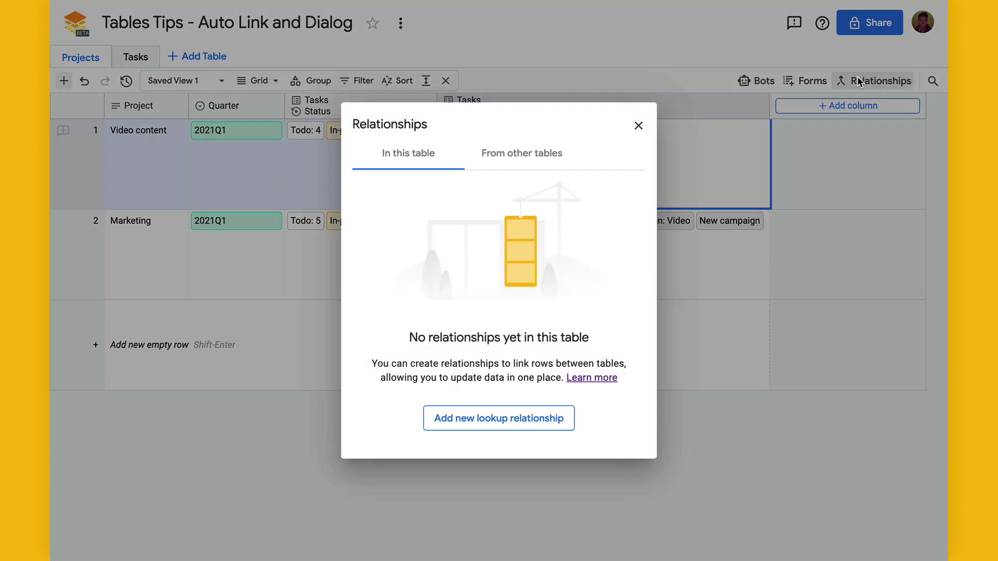
# In the Tasks-to-Projects relationship, add a third summary of the Task column
pyautogui.click(514, 153)
pyautogui.click(487, 308)
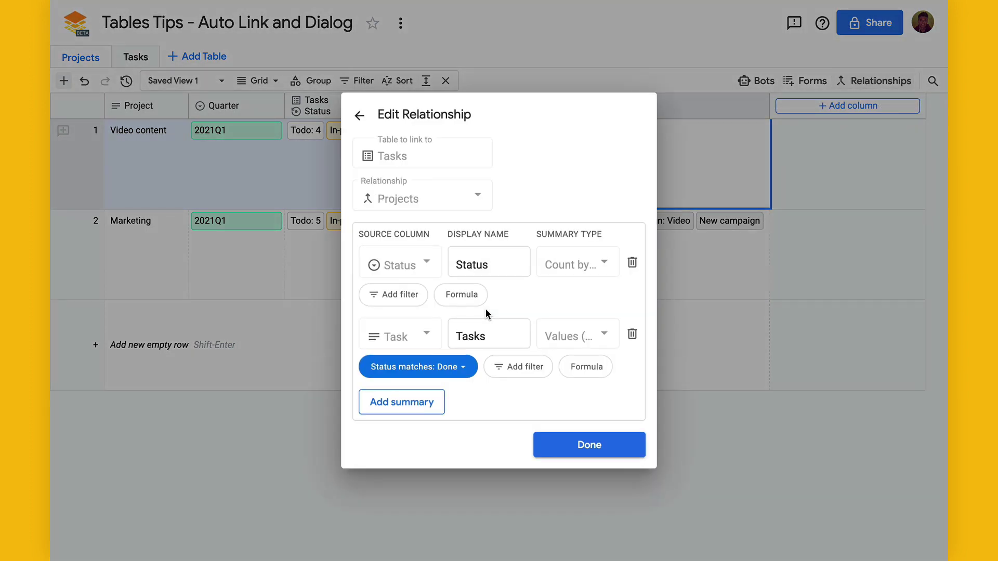
pyautogui.click(417, 410)
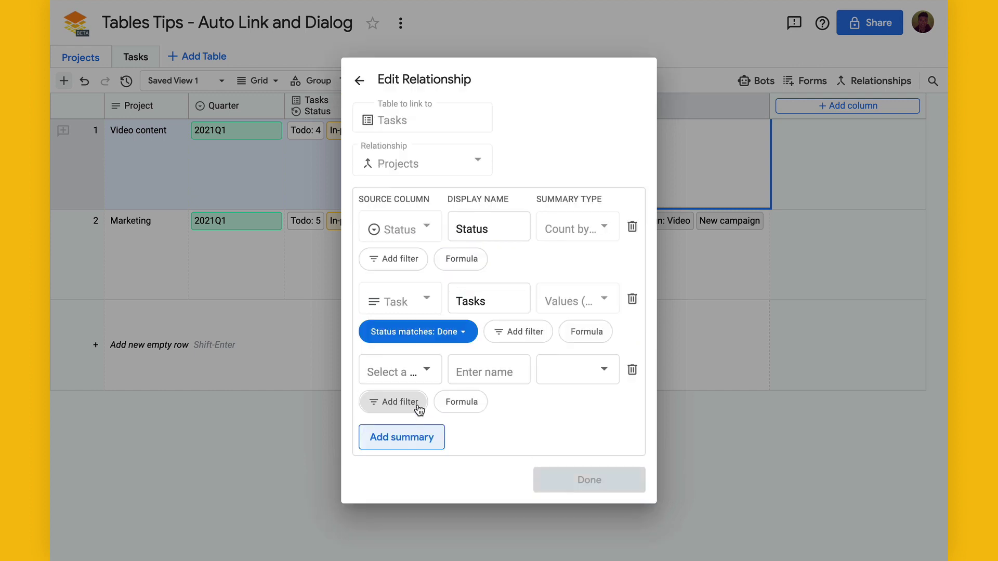
pyautogui.click(415, 374)
pyautogui.click(407, 388)
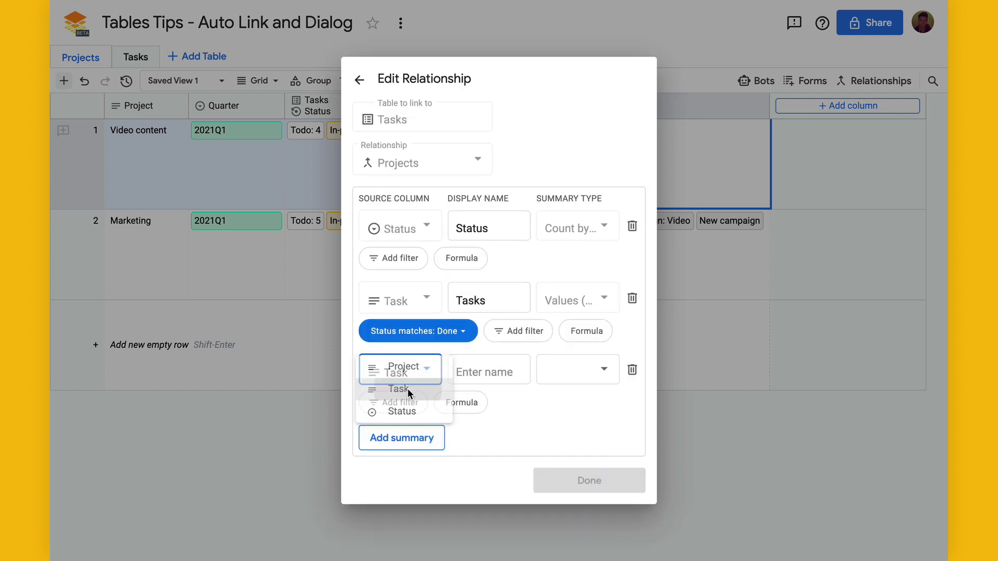
# Rename the Done-filtered Tasks summary to Done and name the new summary In-progress
pyautogui.click(485, 310)
pyautogui.doubleClick(485, 310)
pyautogui.write('Done')
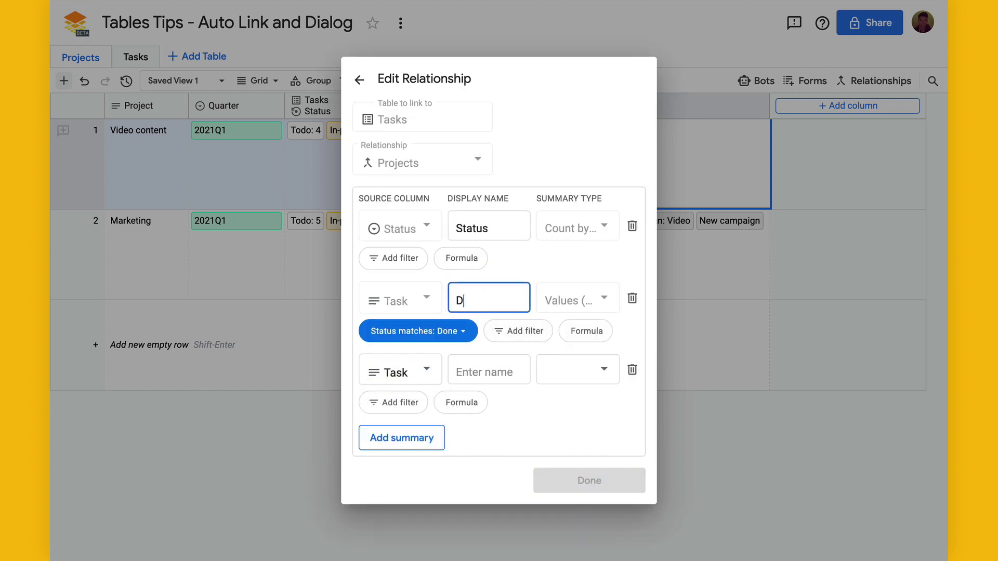
pyautogui.click(489, 370)
pyautogui.write('In-progress')
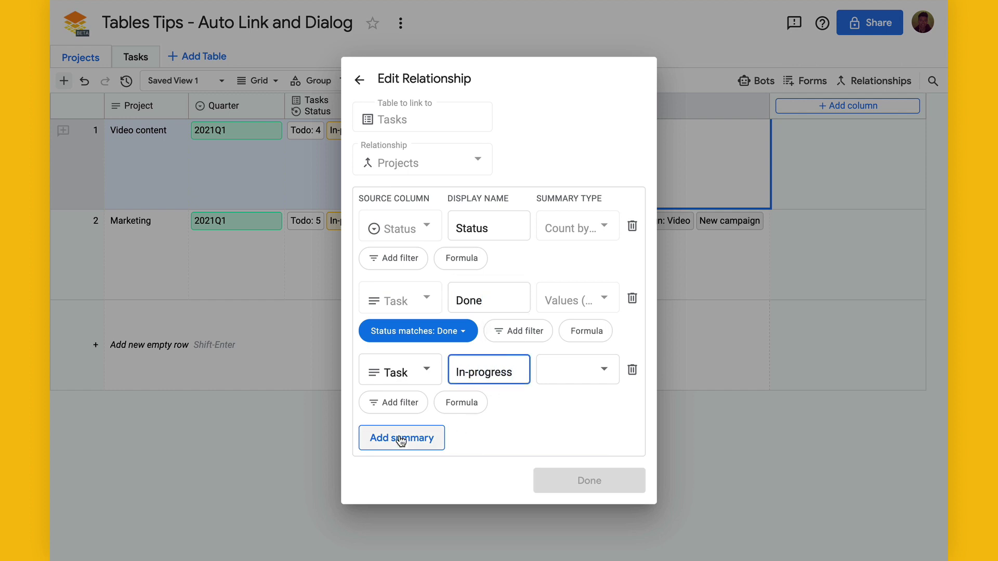
# Add a fourth Task column summary named Todo
pyautogui.click(408, 438)
pyautogui.scroll(-1, 405, 416)
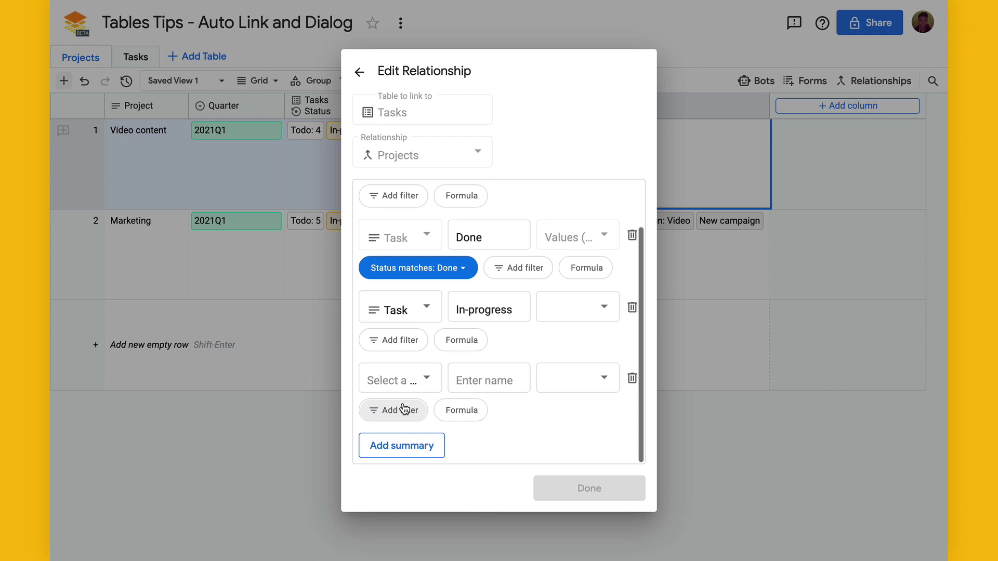
pyautogui.click(412, 378)
pyautogui.click(402, 397)
pyautogui.click(465, 371)
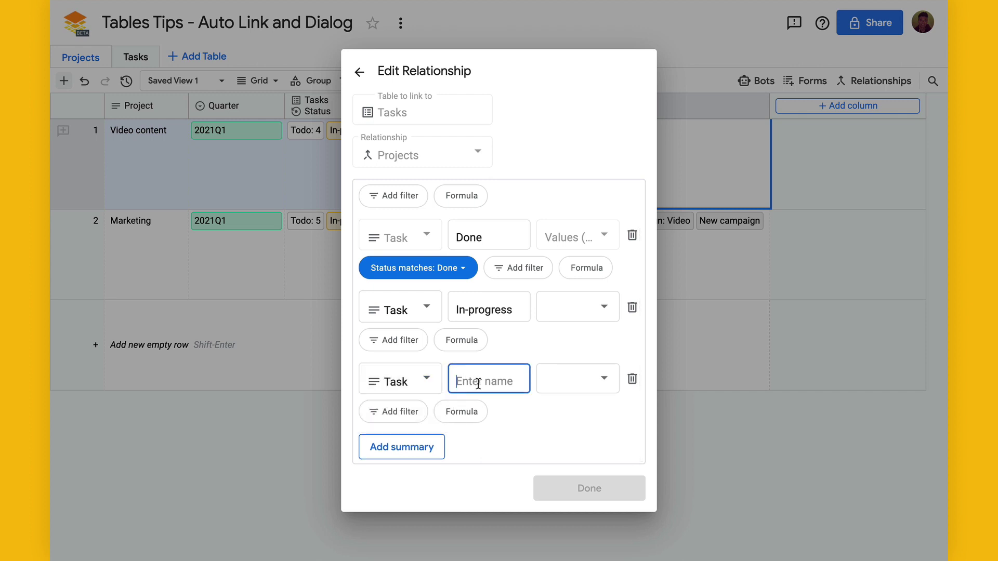
pyautogui.write('Todo')
# Filter the In-progress summary to Status In-progress and the Todo summary to Status Todo
pyautogui.click(410, 338)
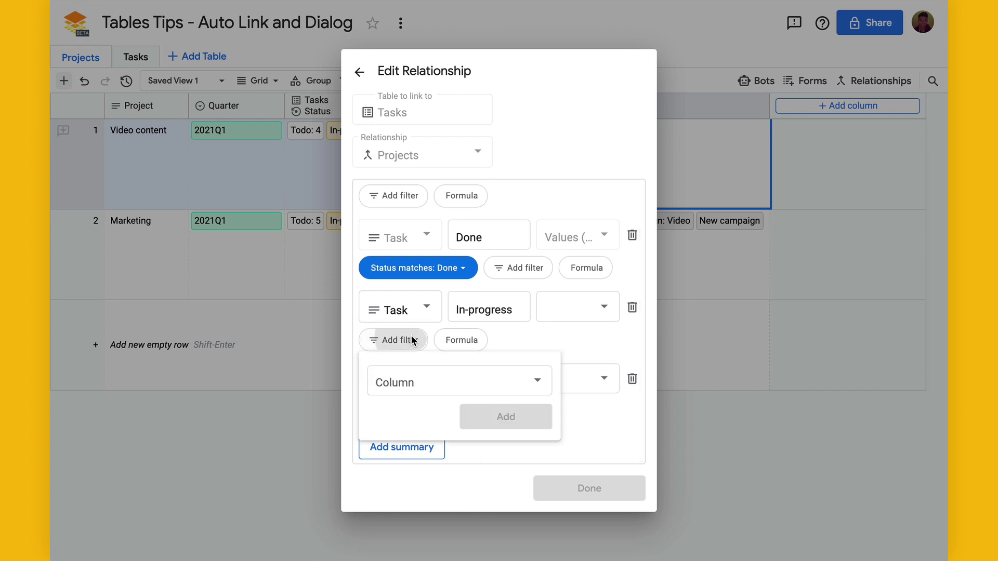
pyautogui.click(430, 383)
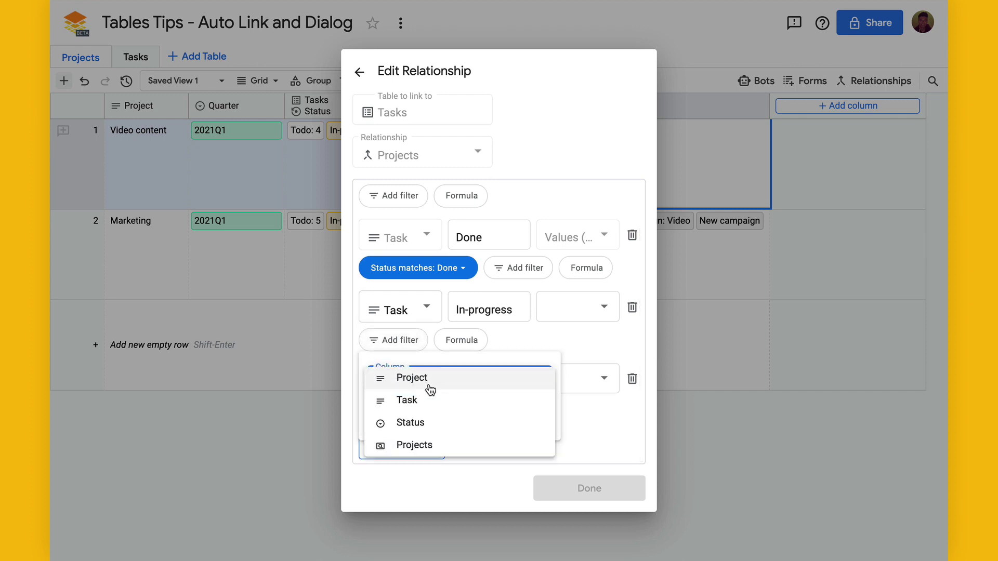
pyautogui.click(411, 422)
pyautogui.click(428, 480)
pyautogui.click(393, 412)
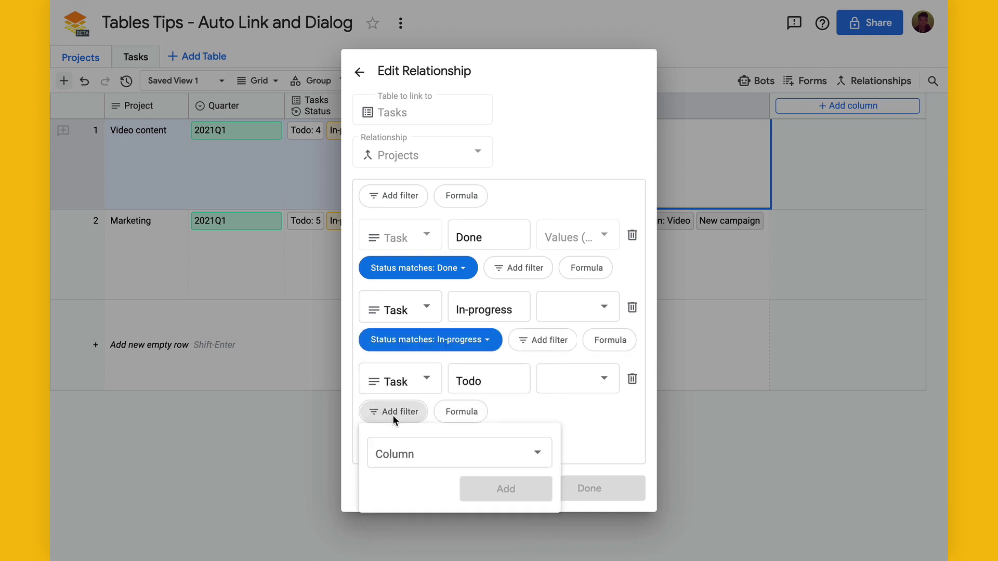
pyautogui.click(403, 451)
pyautogui.click(410, 505)
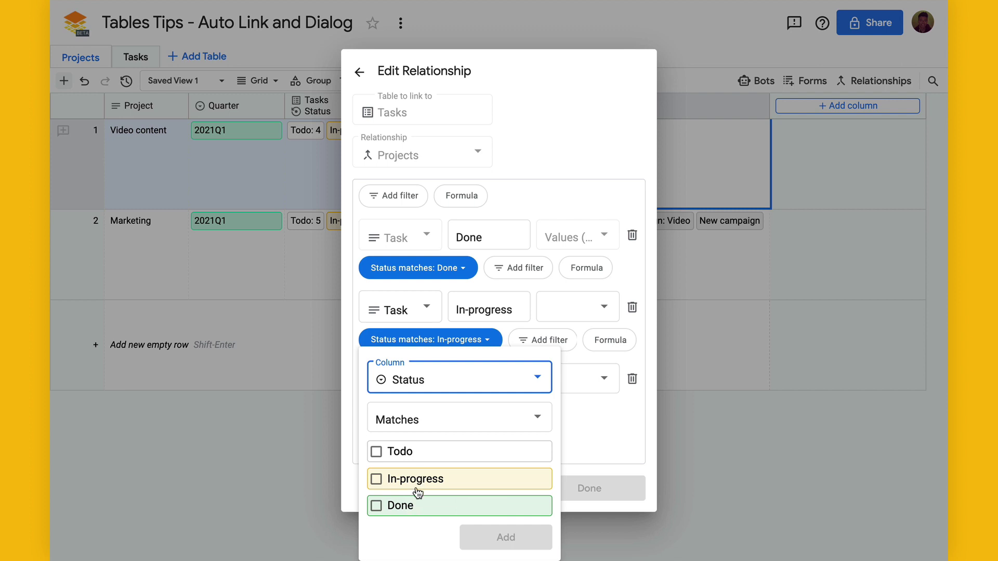
pyautogui.click(416, 452)
pyautogui.click(496, 538)
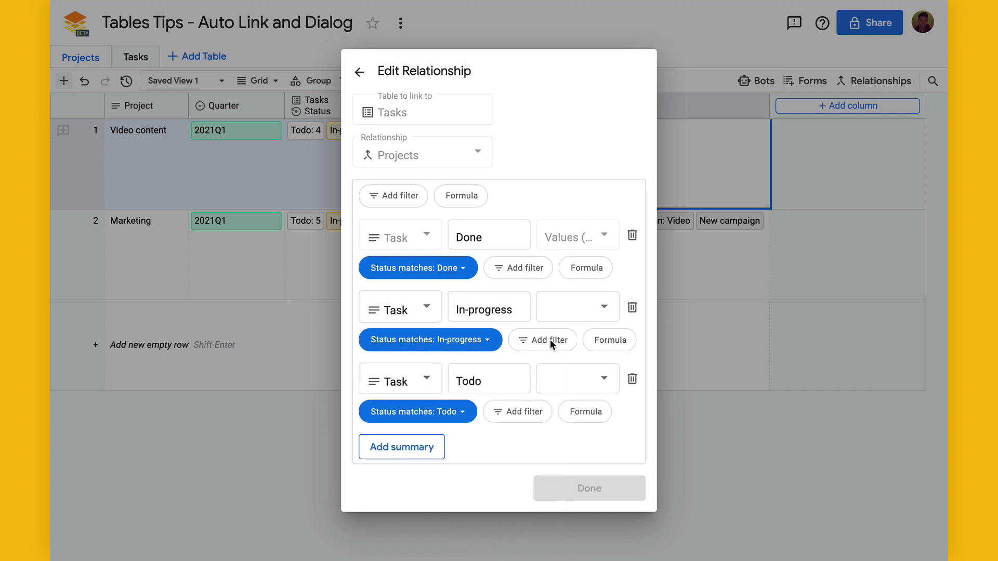
# Set both the In-progress and Todo summaries to the Values type
pyautogui.click(572, 312)
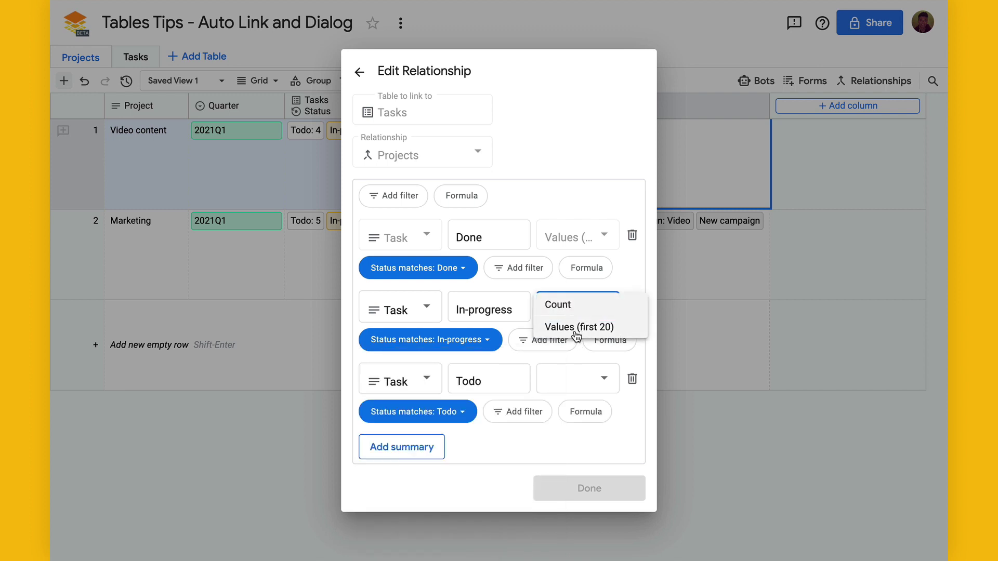
pyautogui.click(575, 328)
pyautogui.click(571, 377)
pyautogui.click(575, 399)
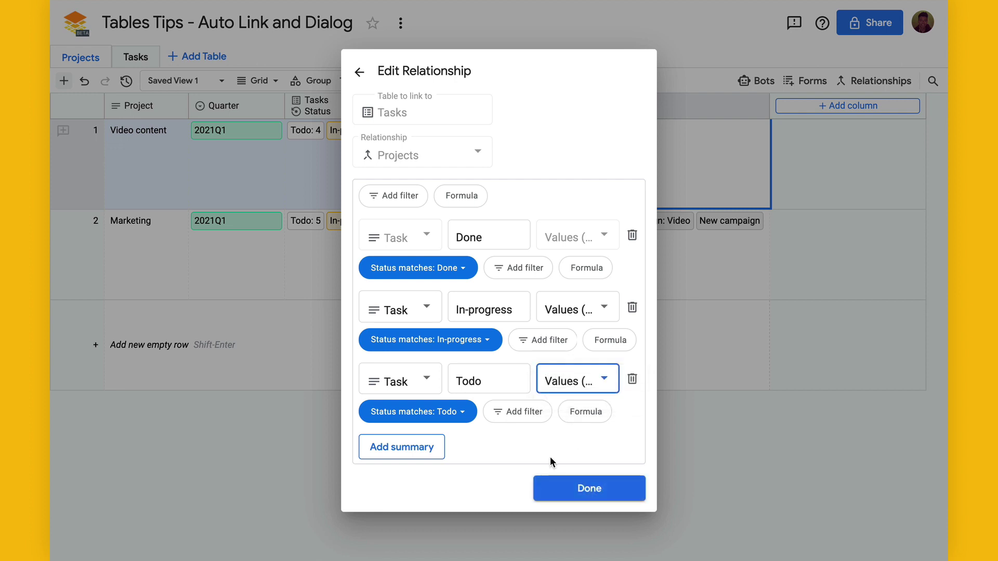
# Save the relationship and narrow the Done column so In-progress and Todo fit beside it
pyautogui.click(564, 499)
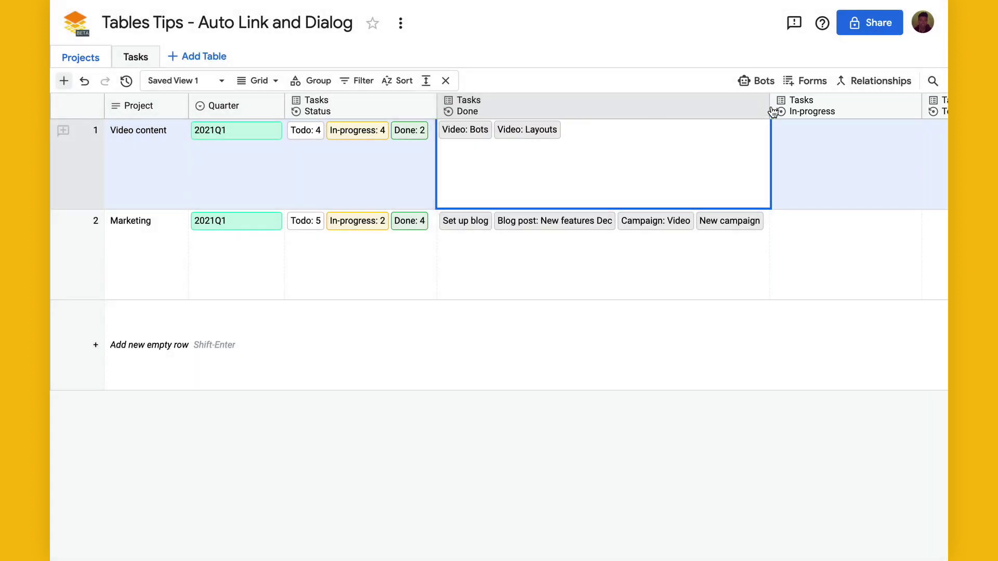
pyautogui.moveTo(769, 103); pyautogui.dragTo(572, 131)
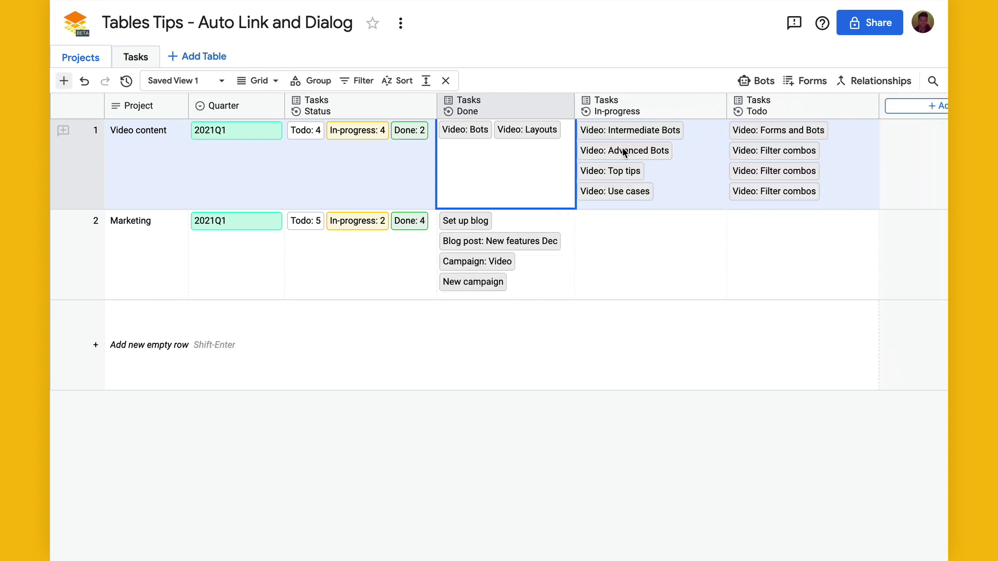